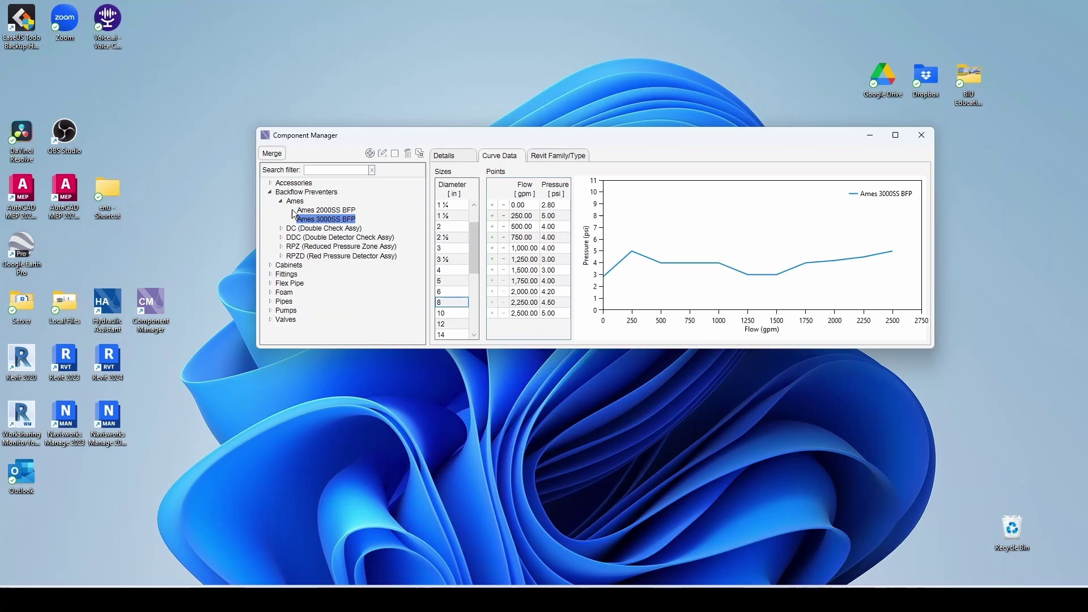
- Add a new pump named '500gpm @ 50psi' under the NFPA pump group
{"action": "left_click", "coordinate": [280, 201]}
{"action": "left_click", "coordinate": [271, 292]}
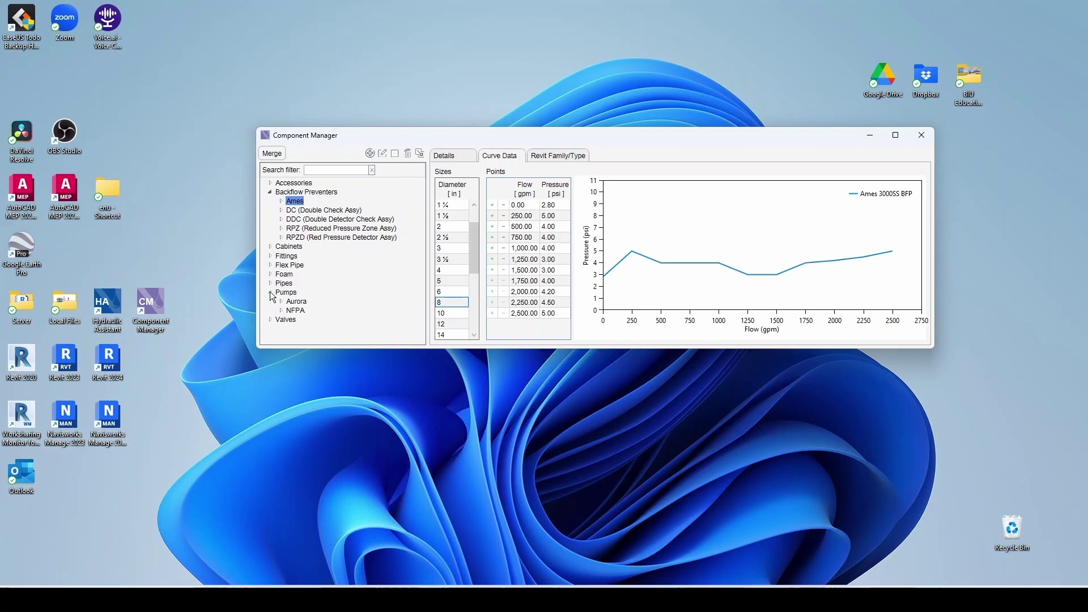
{"action": "left_click", "coordinate": [281, 310]}
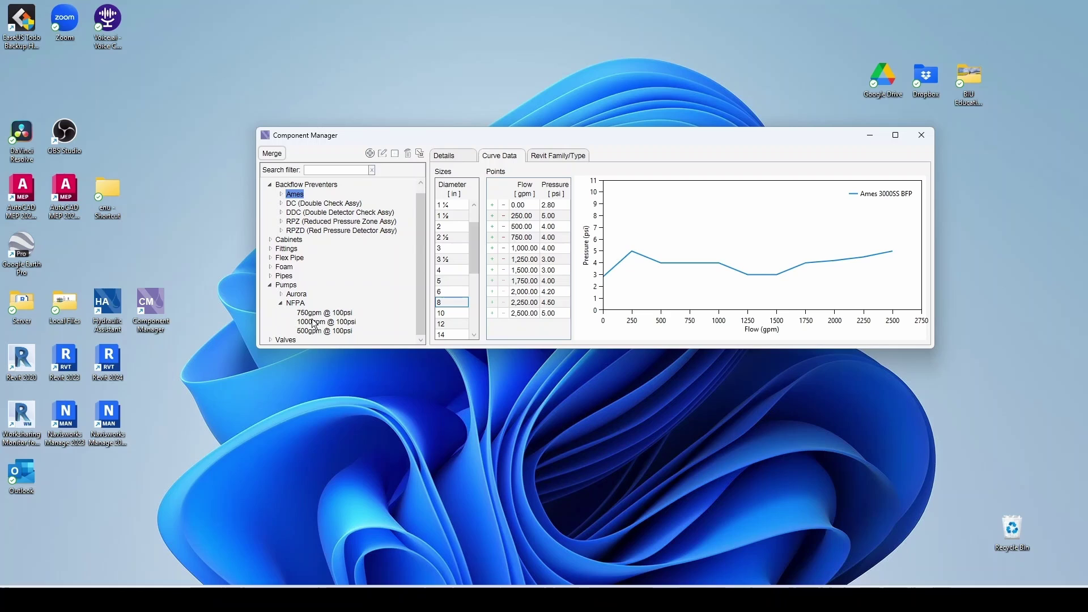
{"action": "left_click", "coordinate": [296, 304]}
{"action": "right_click", "coordinate": [298, 308]}
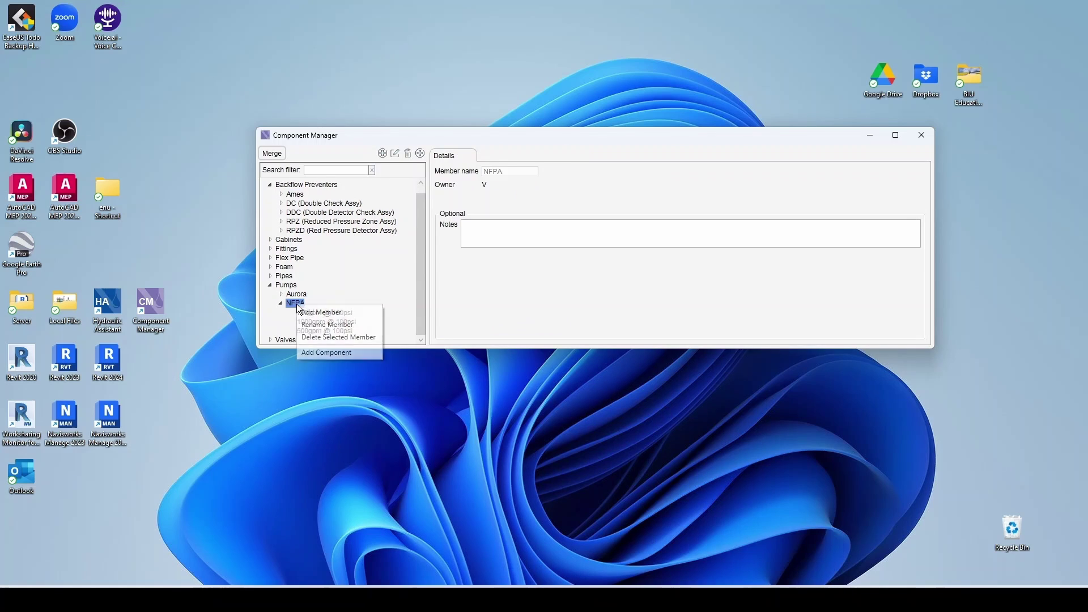
{"action": "left_click", "coordinate": [333, 353]}
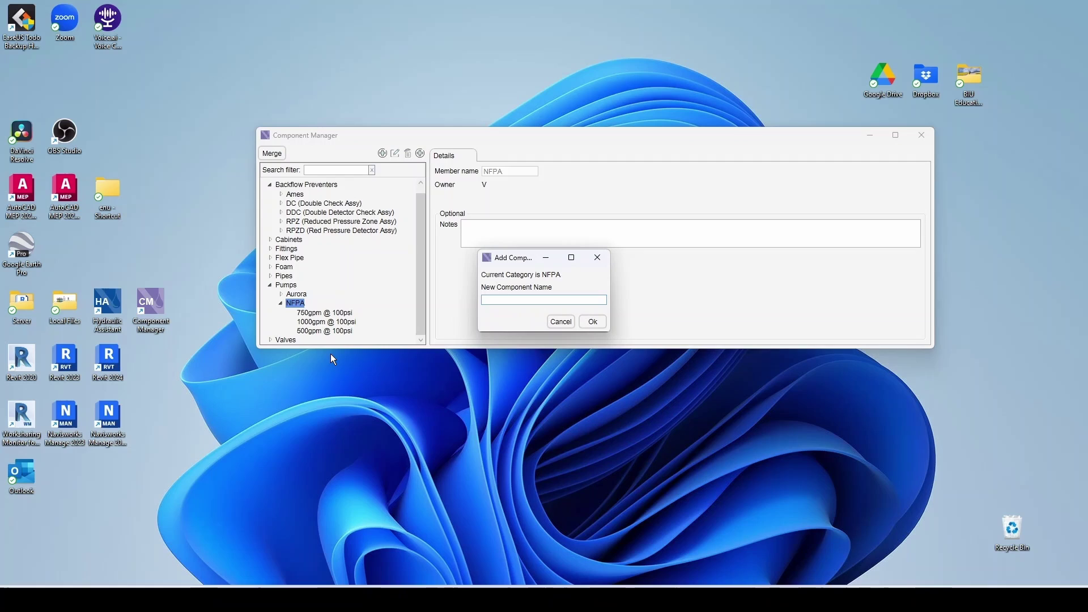
{"action": "type", "text": "500gpm @ 50psi"}
{"action": "left_click", "coordinate": [592, 322]}
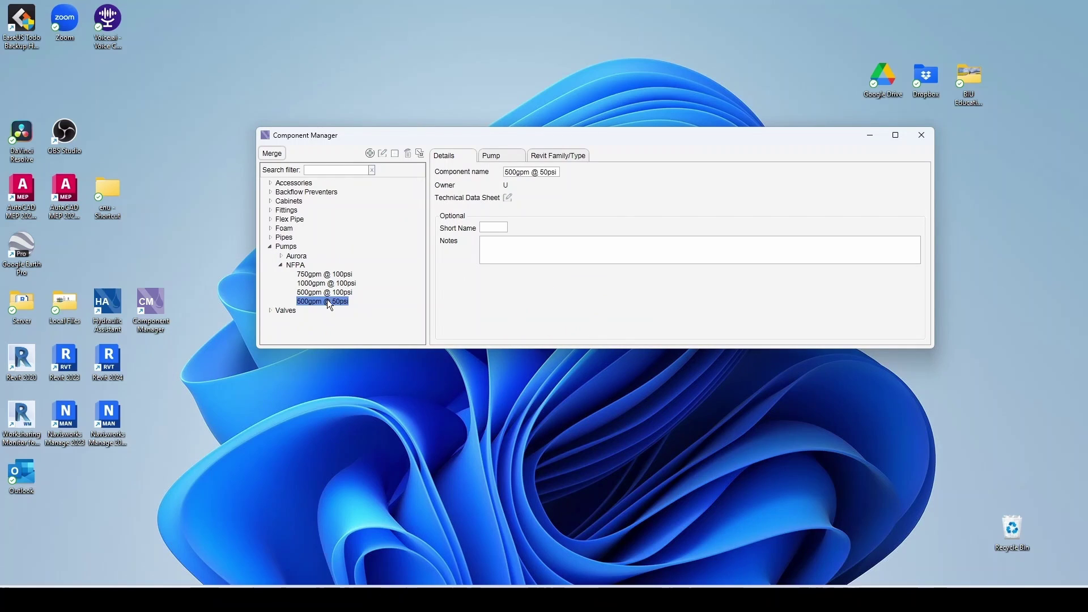
- Set the new pump's rated pressure to 50 psi and rated flow to 500 gpm
{"action": "left_click", "coordinate": [497, 160]}
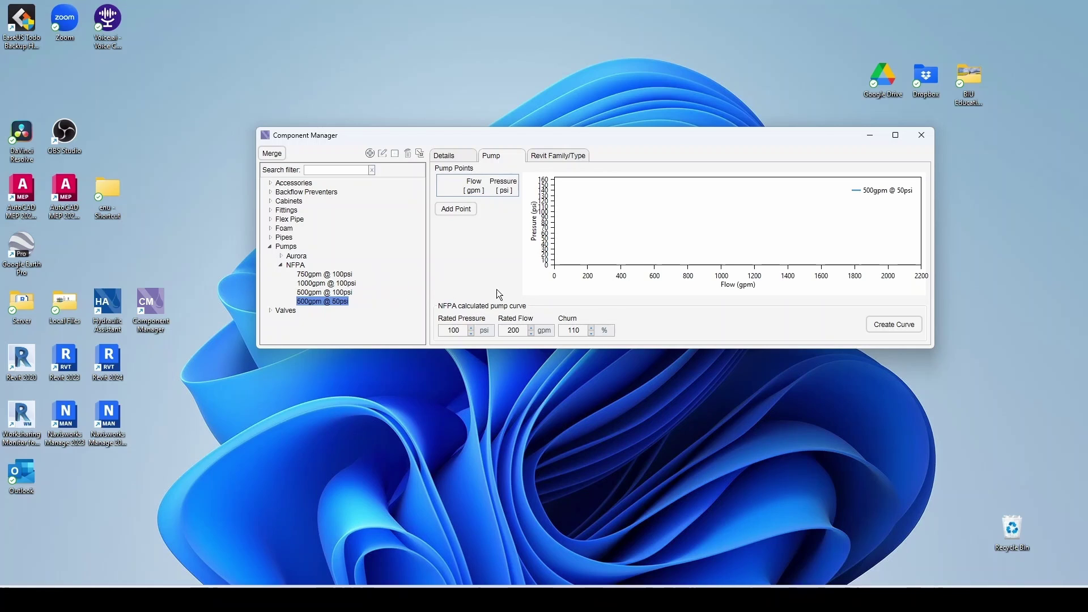
{"action": "double_click", "coordinate": [465, 331]}
{"action": "type", "text": "50"}
{"action": "double_click", "coordinate": [519, 329]}
{"action": "type", "text": "500"}
- Generate the NFPA curve, replacing the pump's points with 0/55, 500/50 and 750/32.5 gpm/psi
{"action": "left_click", "coordinate": [892, 333]}
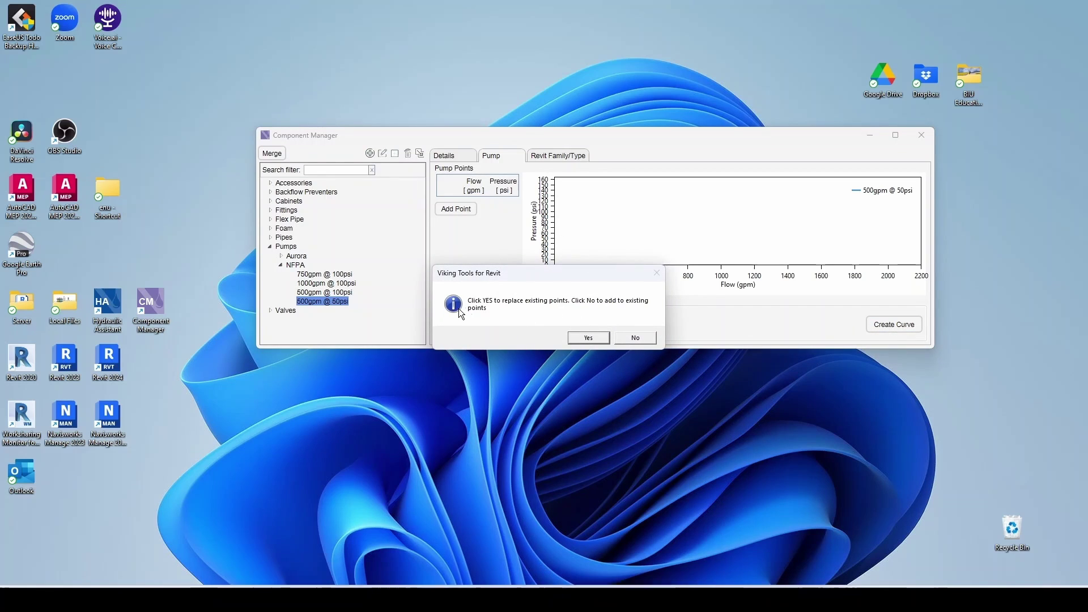
{"action": "left_click", "coordinate": [588, 338]}
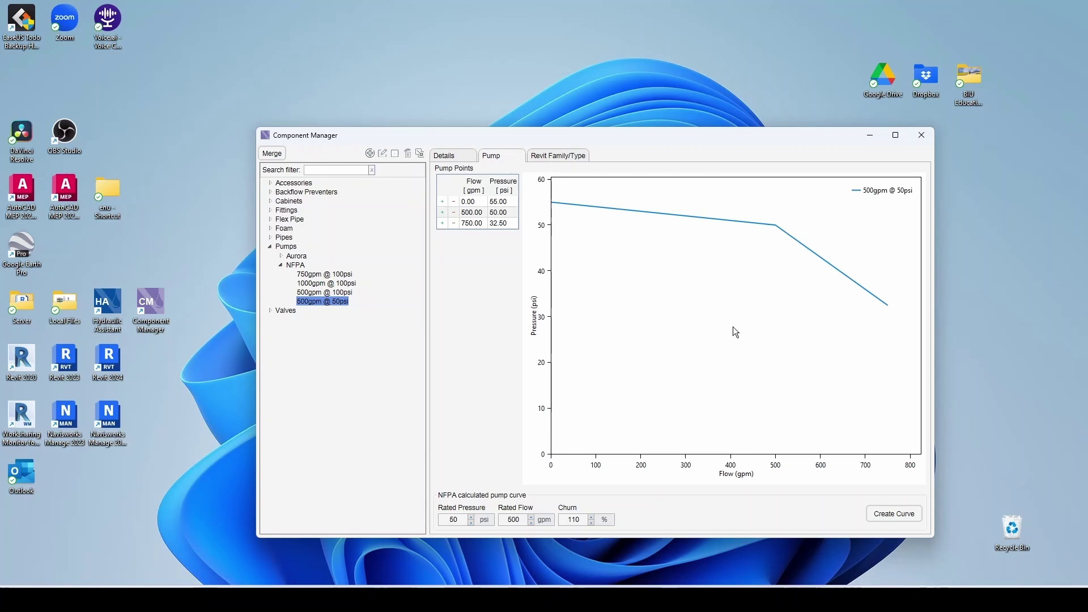
{"action": "left_click", "coordinate": [296, 256]}
- Add a new pump group named Aurora under Pumps
{"action": "right_click", "coordinate": [296, 256]}
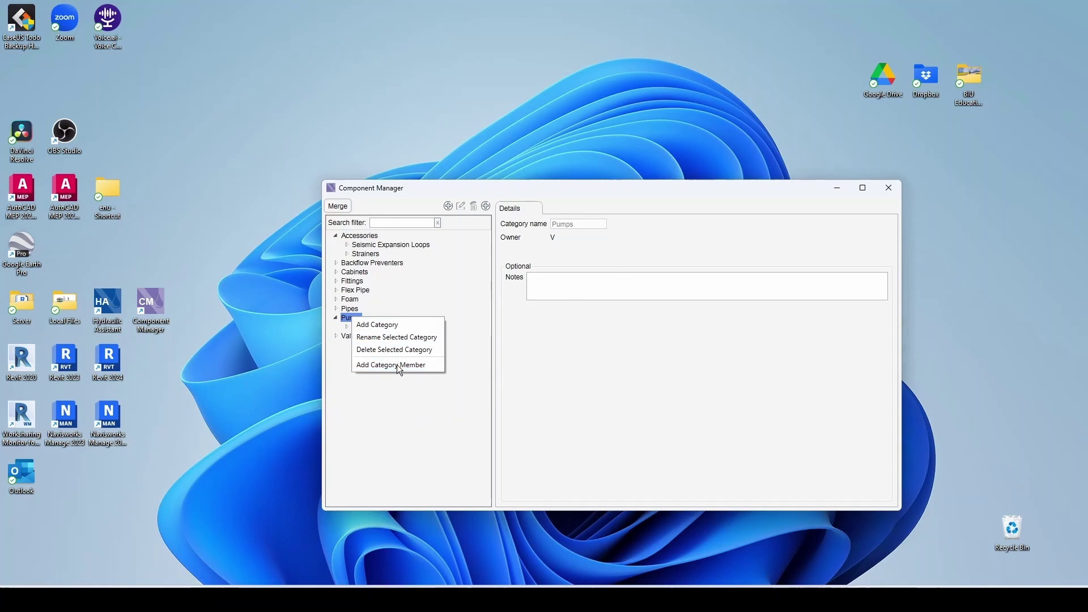
{"action": "left_click", "coordinate": [397, 366]}
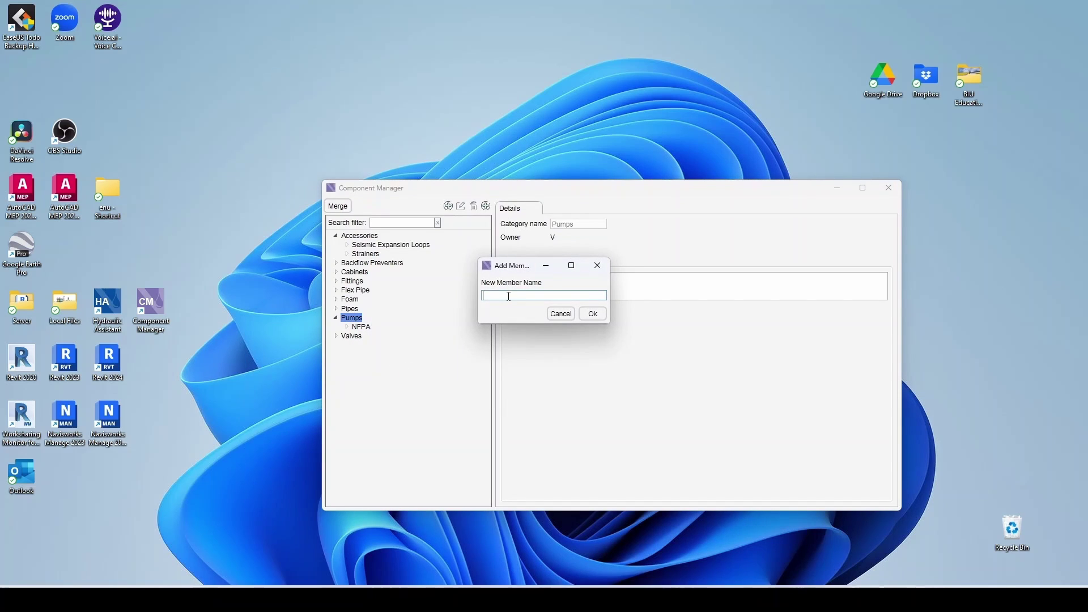
{"action": "type", "text": "Aurora"}
{"action": "left_click", "coordinate": [593, 313]}
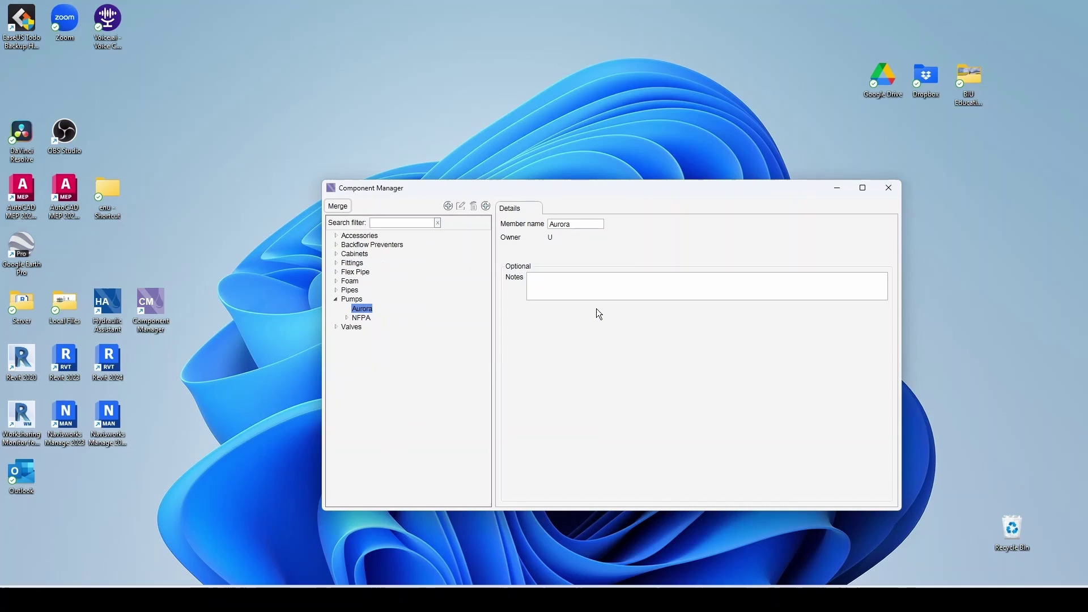
{"action": "right_click", "coordinate": [355, 300]}
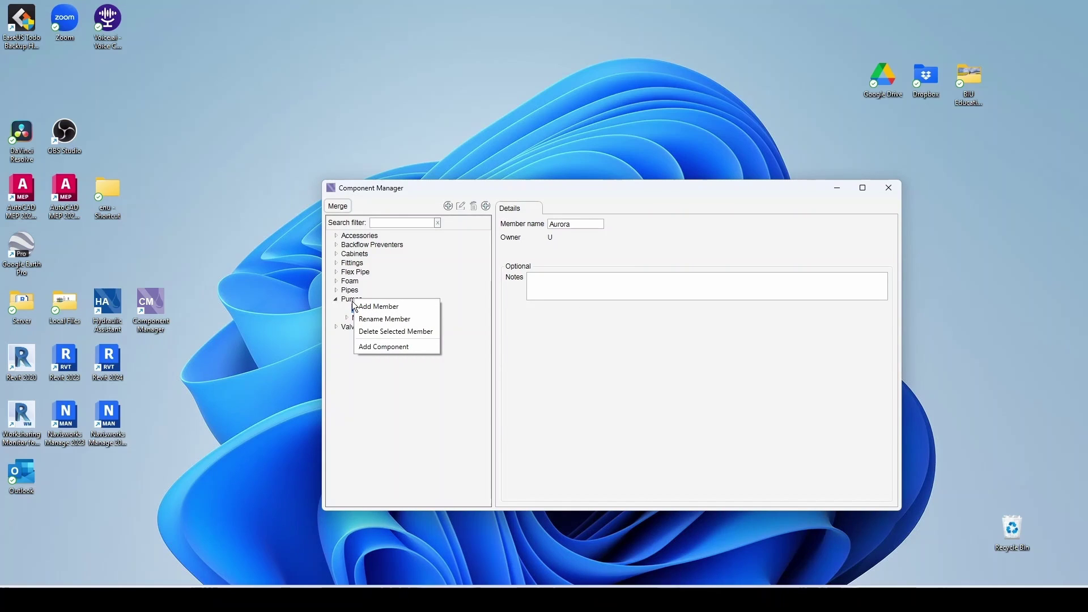
{"action": "left_click", "coordinate": [390, 347]}
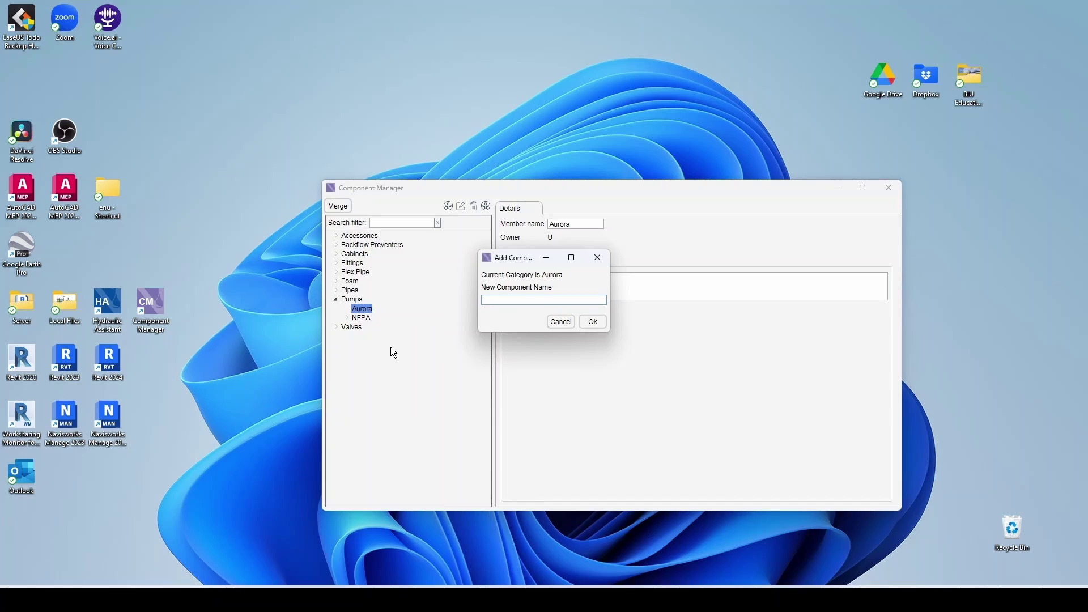
{"action": "type", "text": "6-481-11 1000gpm"}
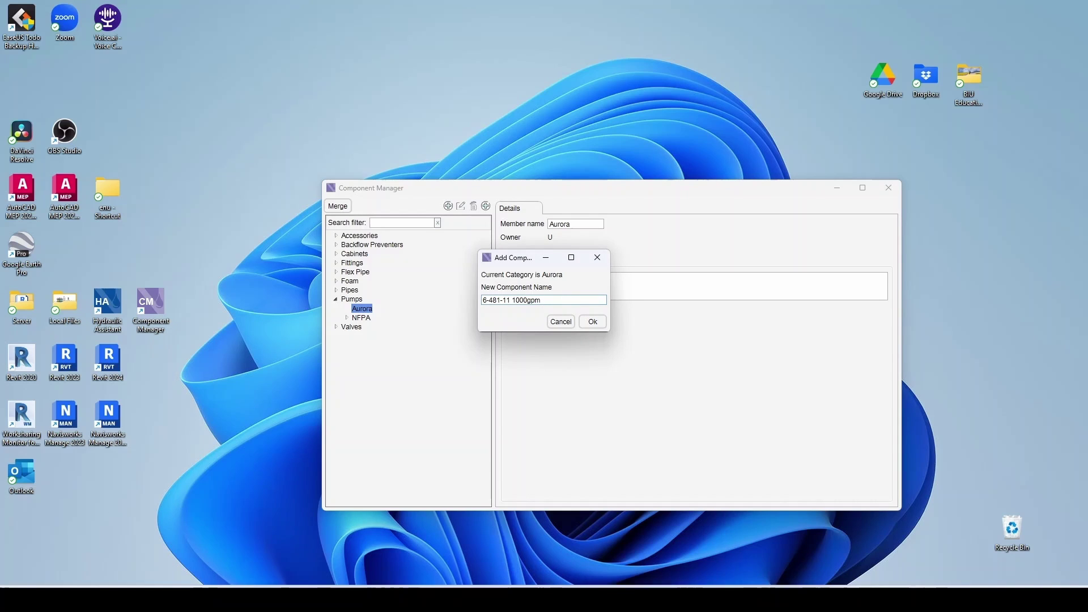
{"action": "type", "text": " @ 40psi"}
- Create the 6-481-11 pump and give its curve a first point of 0 gpm at 50 psi
{"action": "left_click", "coordinate": [587, 321]}
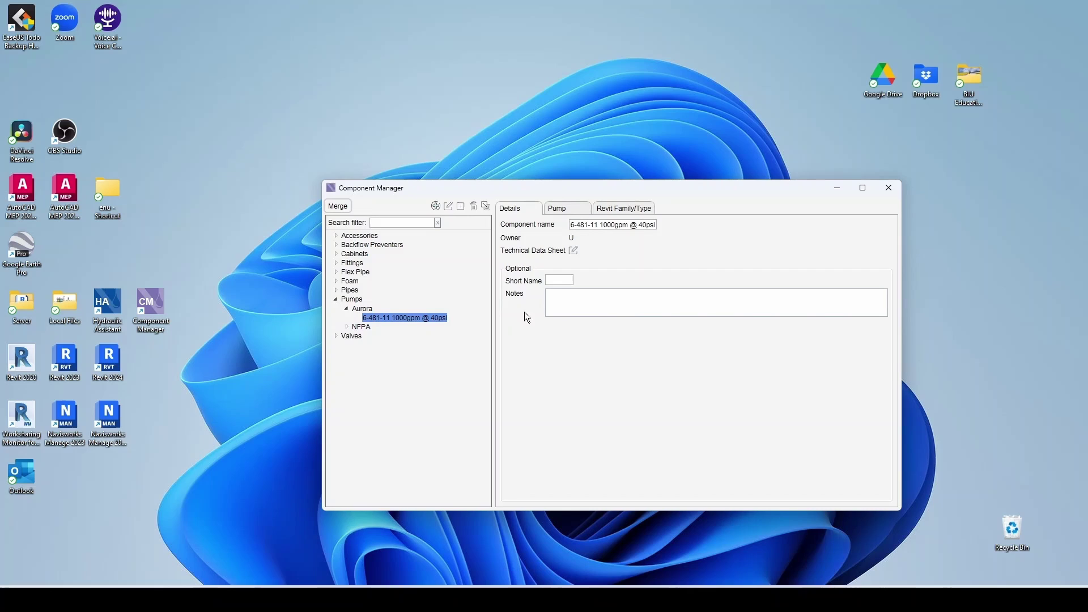
{"action": "left_click", "coordinate": [560, 208]}
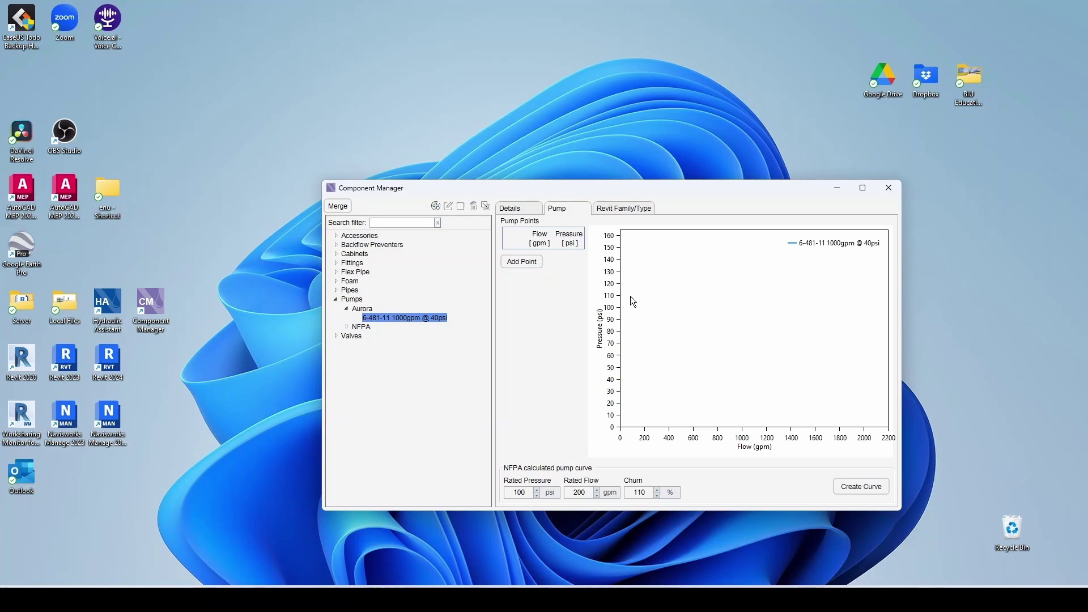
{"action": "left_click", "coordinate": [526, 264]}
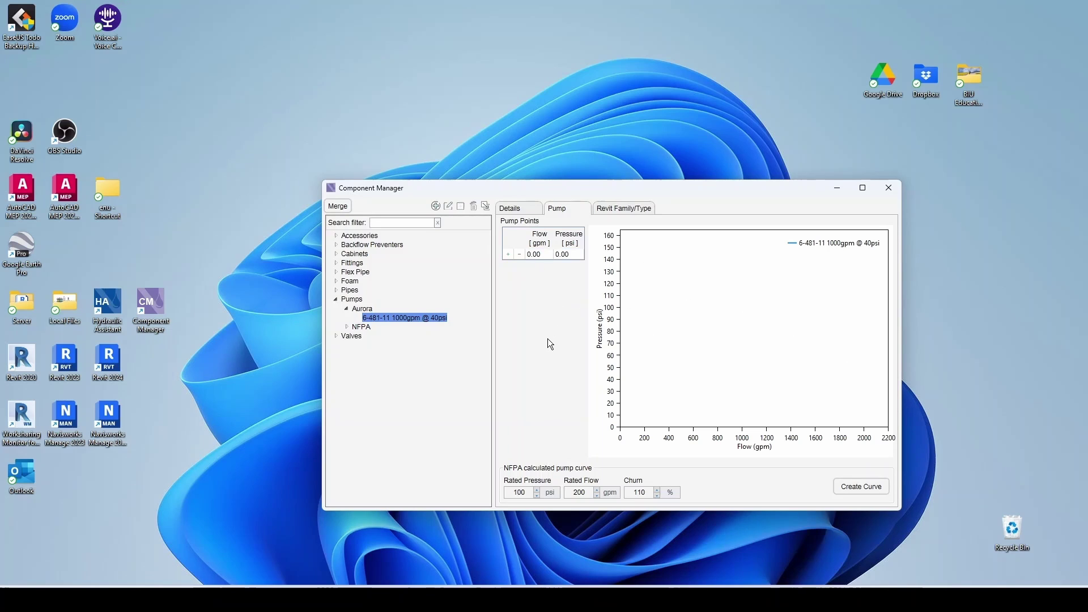
{"action": "left_click", "coordinate": [566, 254]}
{"action": "left_click_drag", "start_coordinate": [569, 254], "coordinate": [554, 256]}
{"action": "type", "text": "50"}
{"action": "left_click", "coordinate": [508, 254]}
- Add curve points of 500 gpm at 48 psi and 1,000 gpm at 40 psi
{"action": "left_click", "coordinate": [538, 265]}
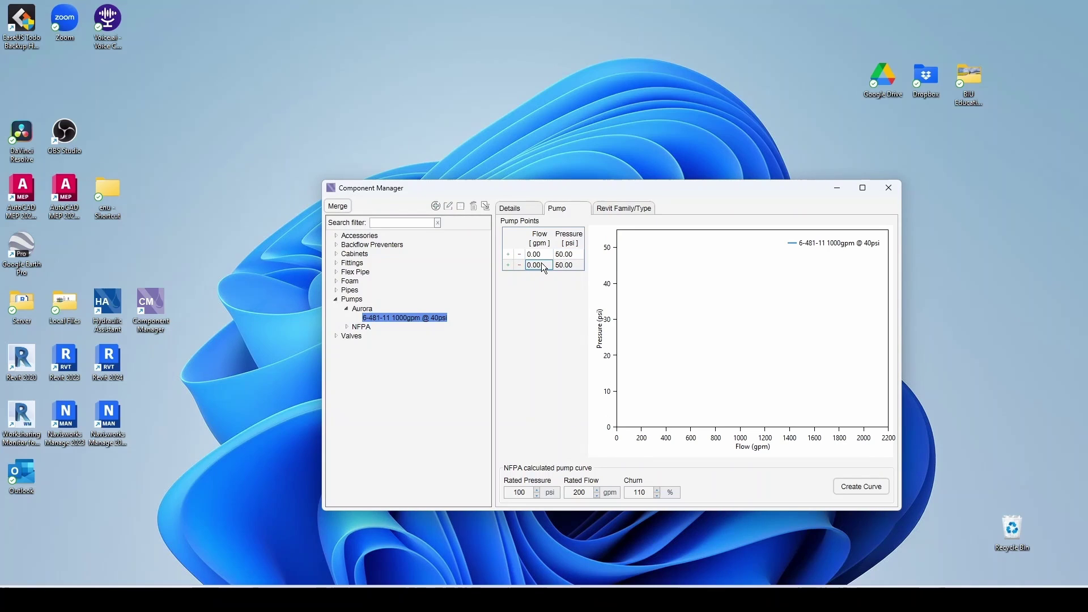
{"action": "type", "text": "500"}
{"action": "key", "text": "Tab"}
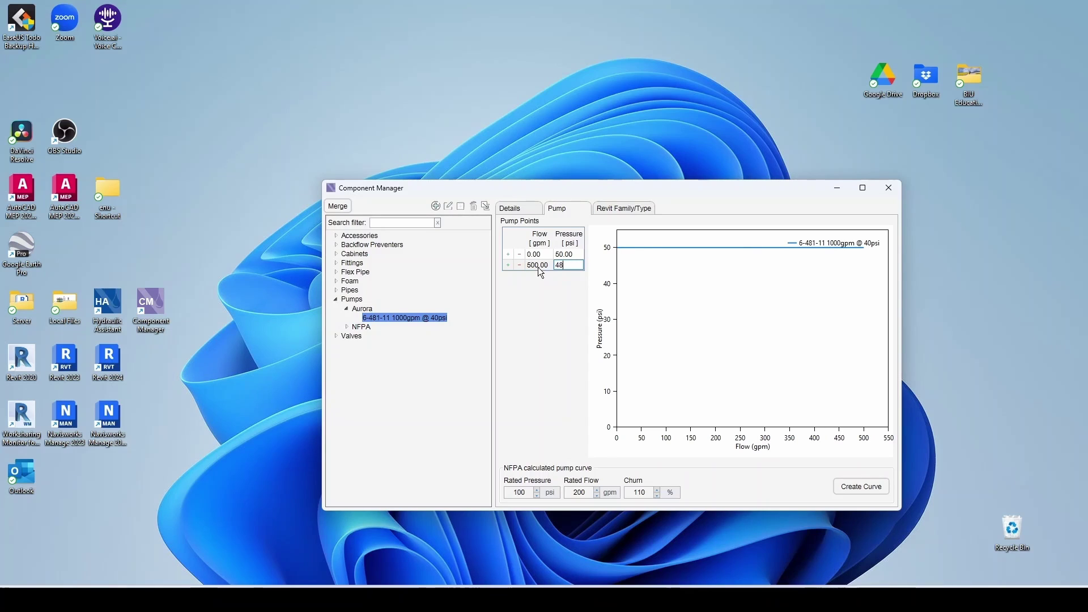
{"action": "type", "text": "48"}
{"action": "left_click", "coordinate": [509, 268]}
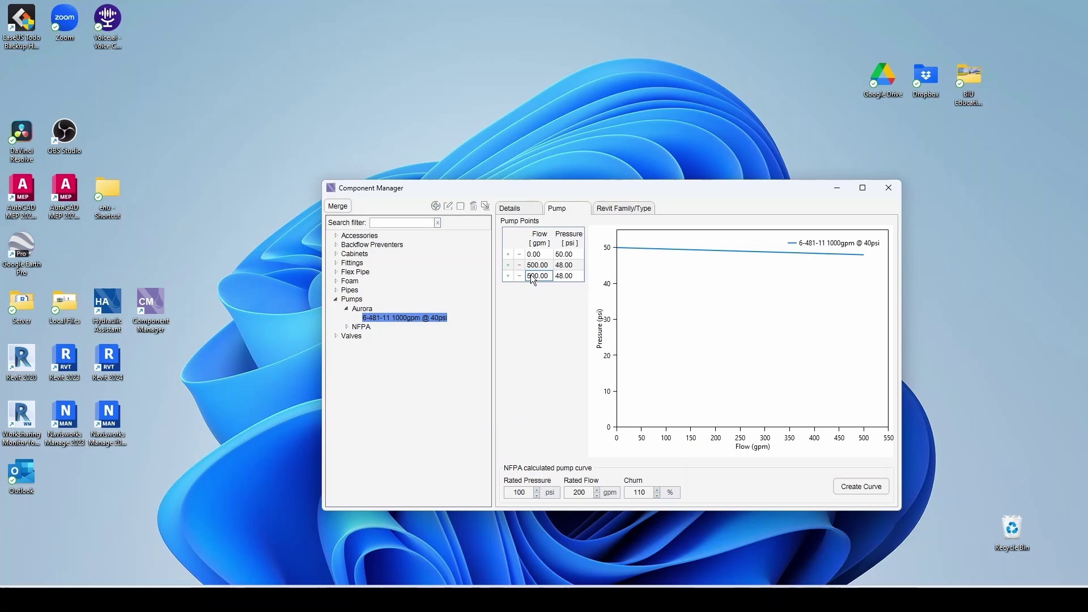
{"action": "left_click_drag", "start_coordinate": [553, 275], "coordinate": [540, 275]}
{"action": "key", "text": "Return"}
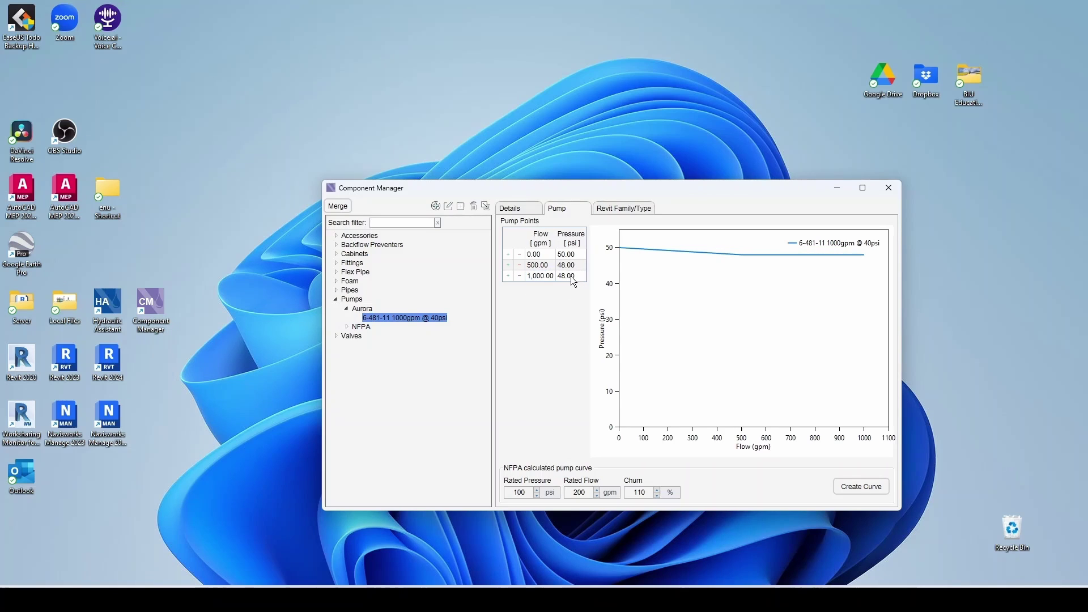
{"action": "left_click", "coordinate": [577, 277]}
{"action": "type", "text": "40"}
- Add the fourth curve point, 1,500 gpm at 30 psi
{"action": "left_click", "coordinate": [509, 277]}
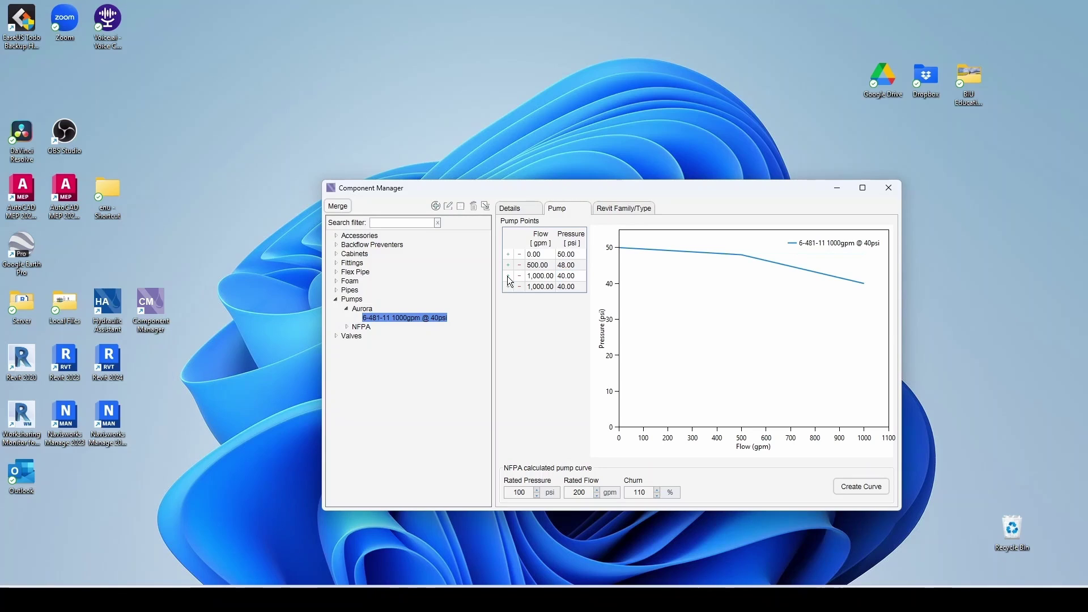
{"action": "left_click", "coordinate": [542, 288]}
{"action": "type", "text": "1,5"}
{"action": "type", "text": "00"}
{"action": "left_click", "coordinate": [566, 288]}
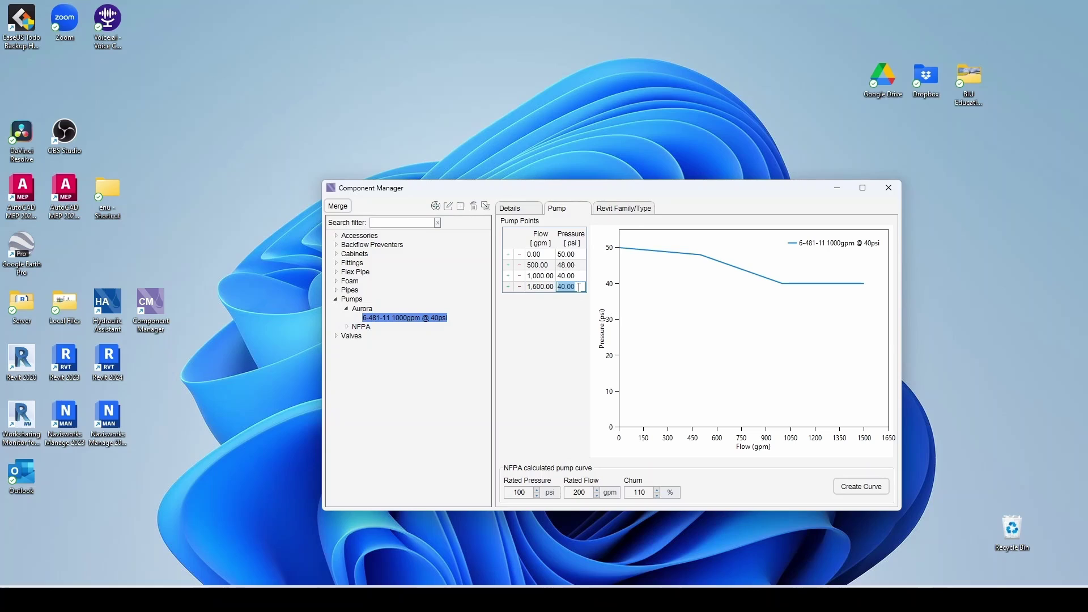
{"action": "type", "text": "30"}
{"action": "key", "text": "Return"}
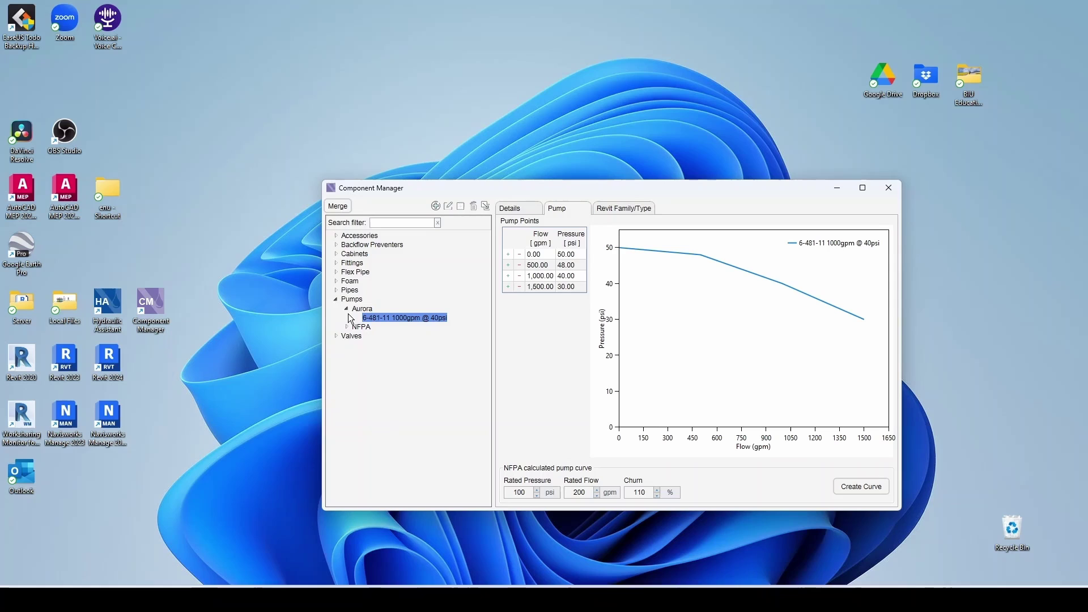
- Review the equivalent-length data of the NFPA13 Elbow and 45 Elbow fittings
{"action": "left_click", "coordinate": [337, 300]}
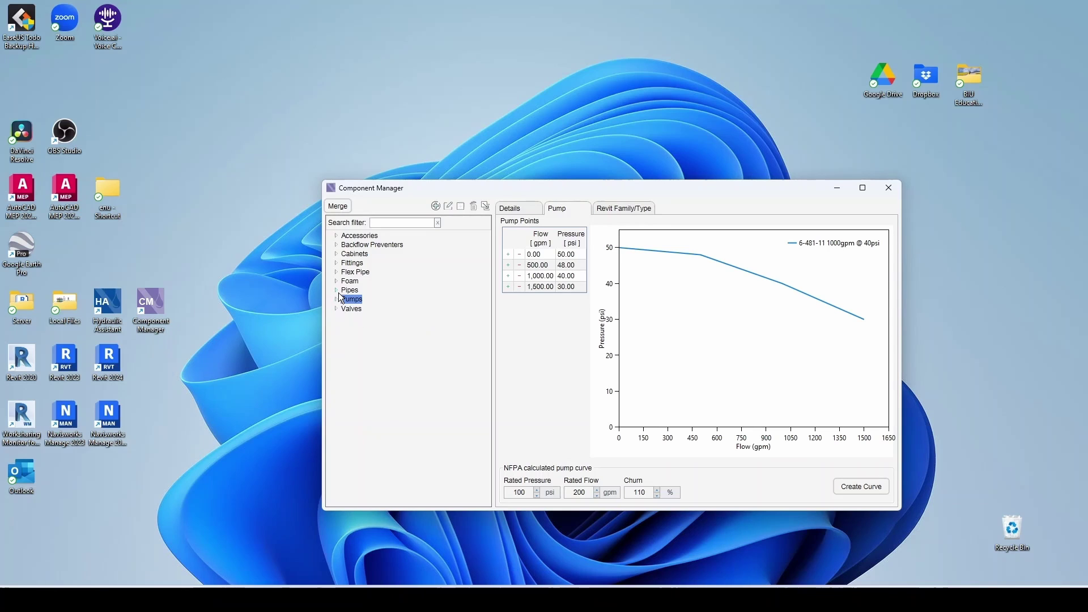
{"action": "left_click", "coordinate": [336, 263]}
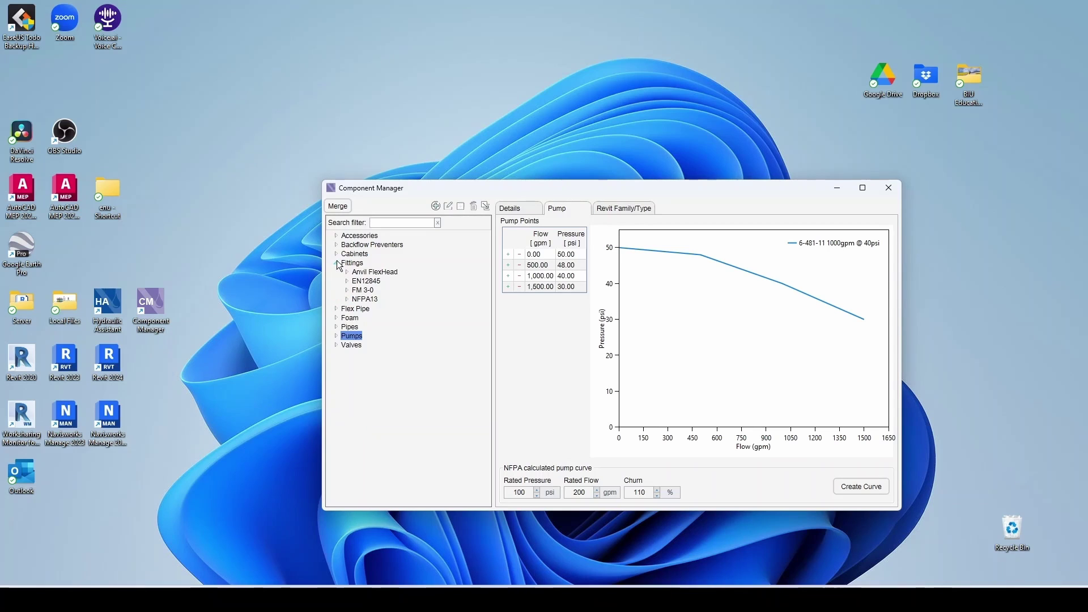
{"action": "left_click", "coordinate": [347, 300]}
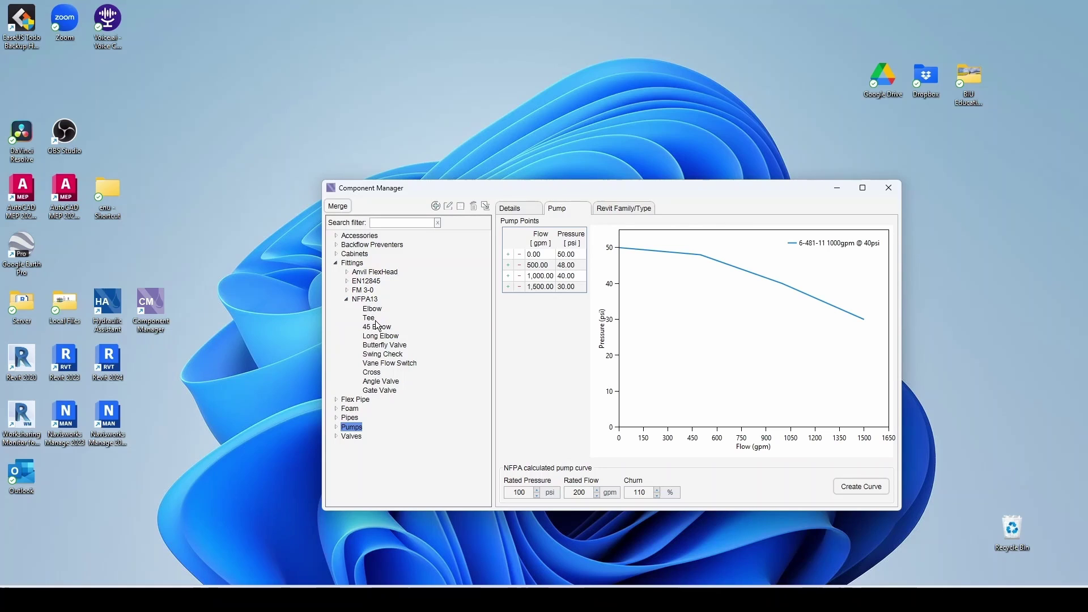
{"action": "left_click", "coordinate": [346, 290]}
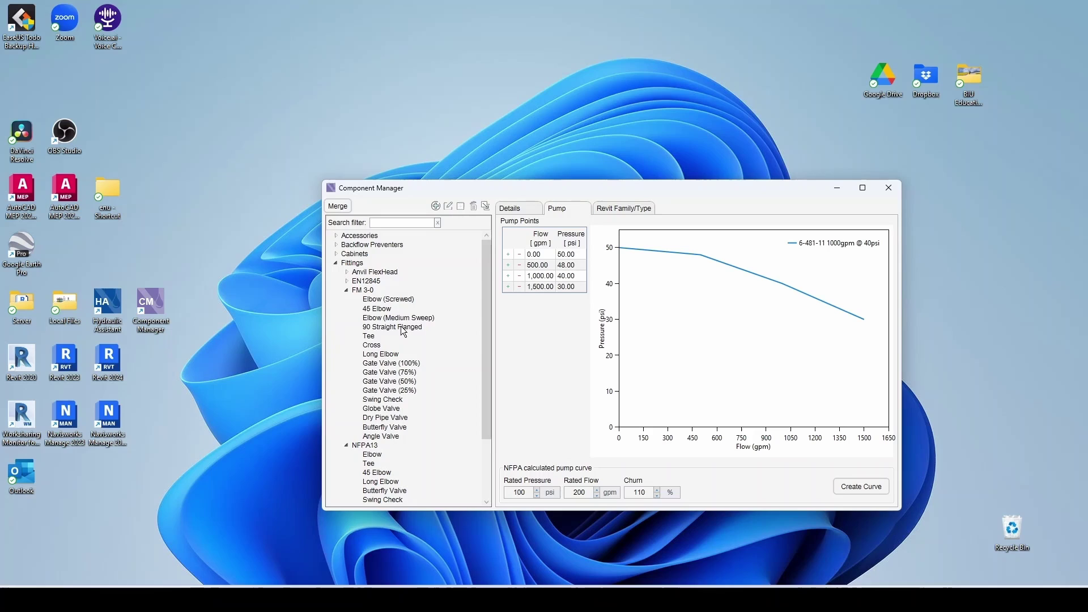
{"action": "left_click", "coordinate": [347, 290]}
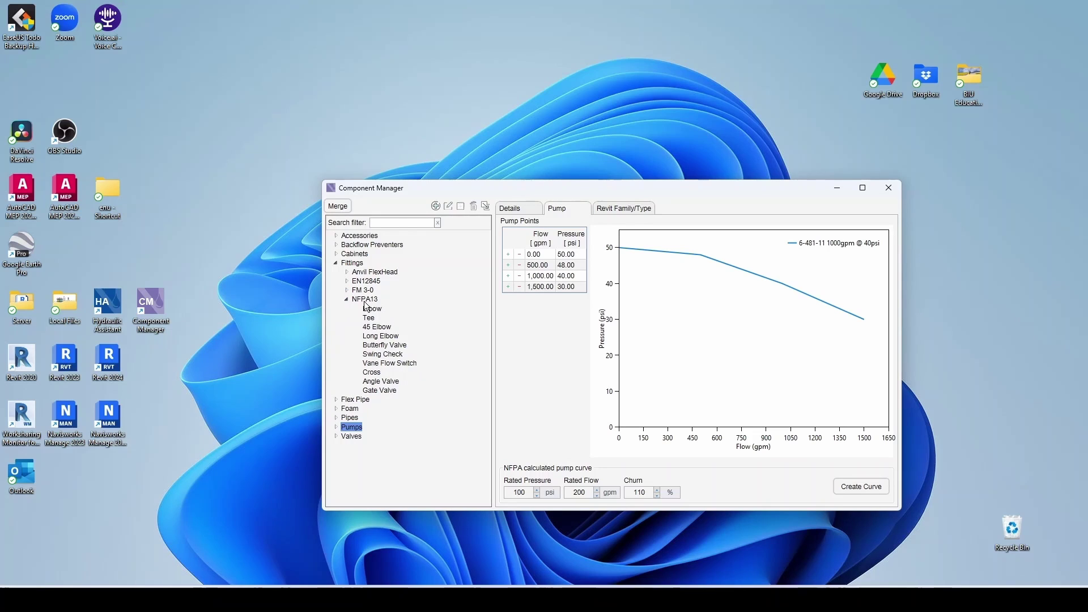
{"action": "left_click", "coordinate": [372, 310]}
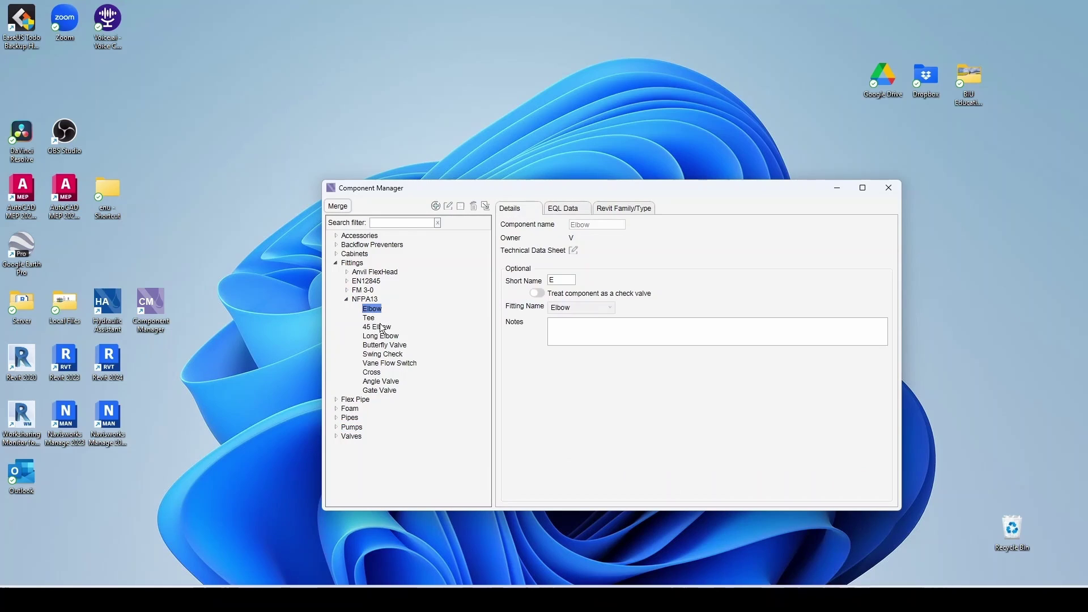
{"action": "left_click", "coordinate": [568, 207]}
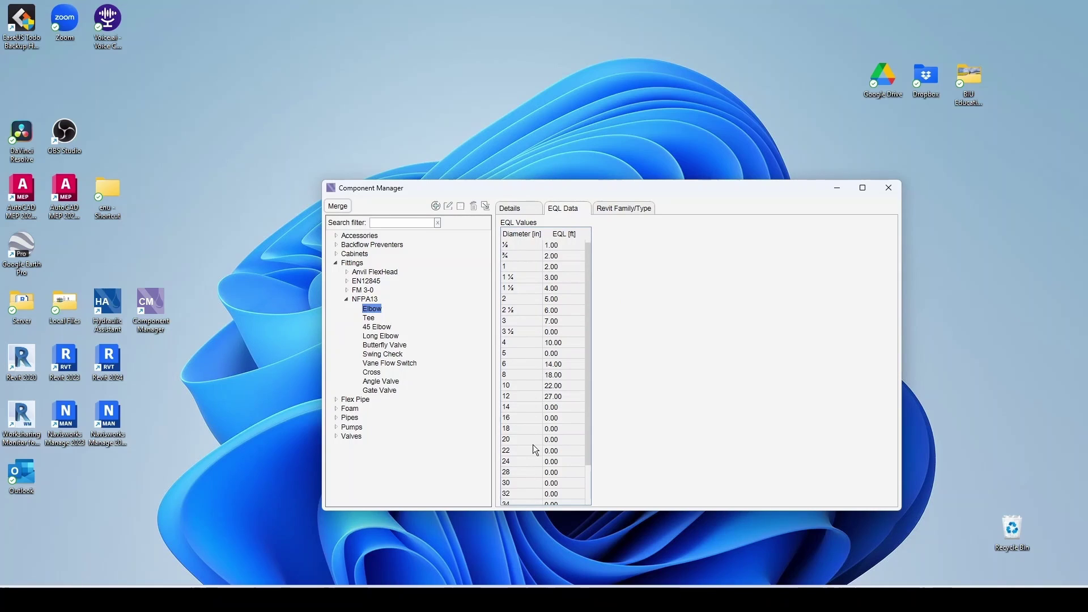
{"action": "left_click", "coordinate": [370, 320]}
{"action": "left_click", "coordinate": [375, 327]}
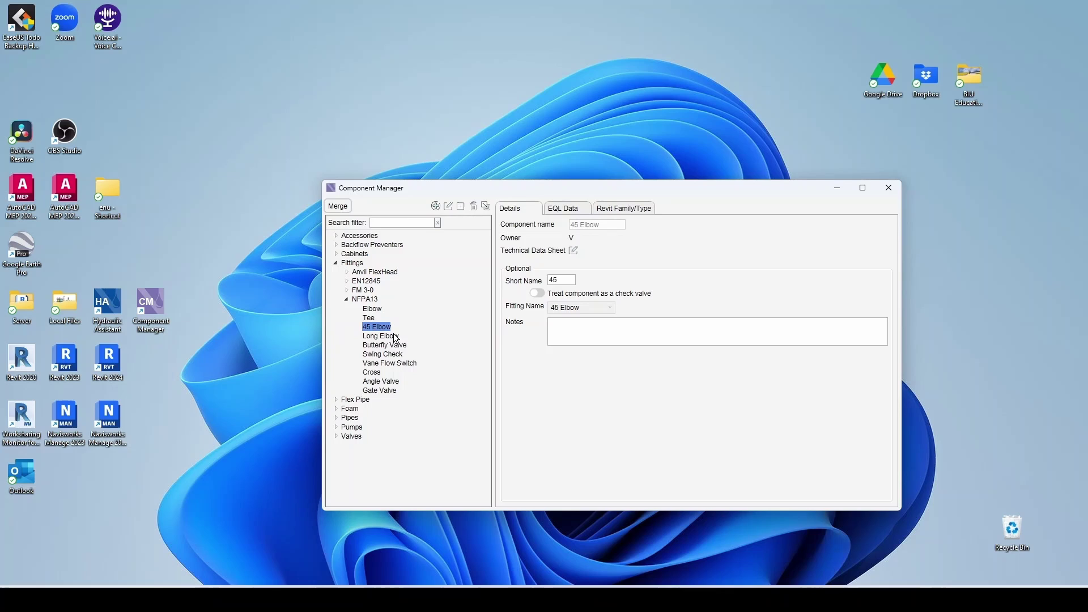
{"action": "left_click", "coordinate": [563, 210]}
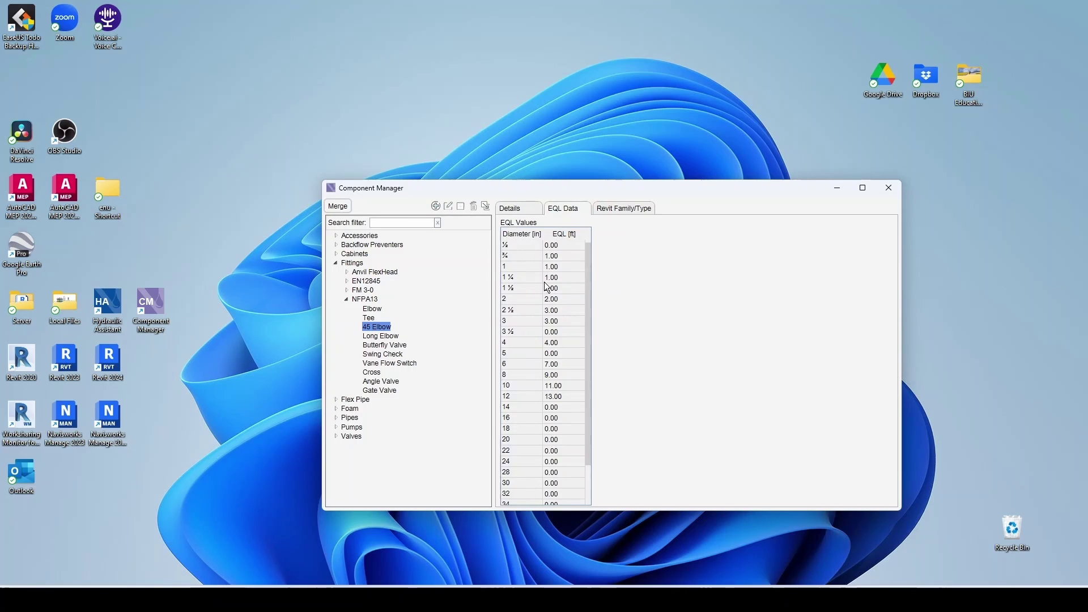
- Review the Anvil FlexHead FFP x 48" 90-Degree Bend equivalent lengths, then collapse the libraries
{"action": "left_click", "coordinate": [346, 299]}
{"action": "left_click", "coordinate": [347, 290]}
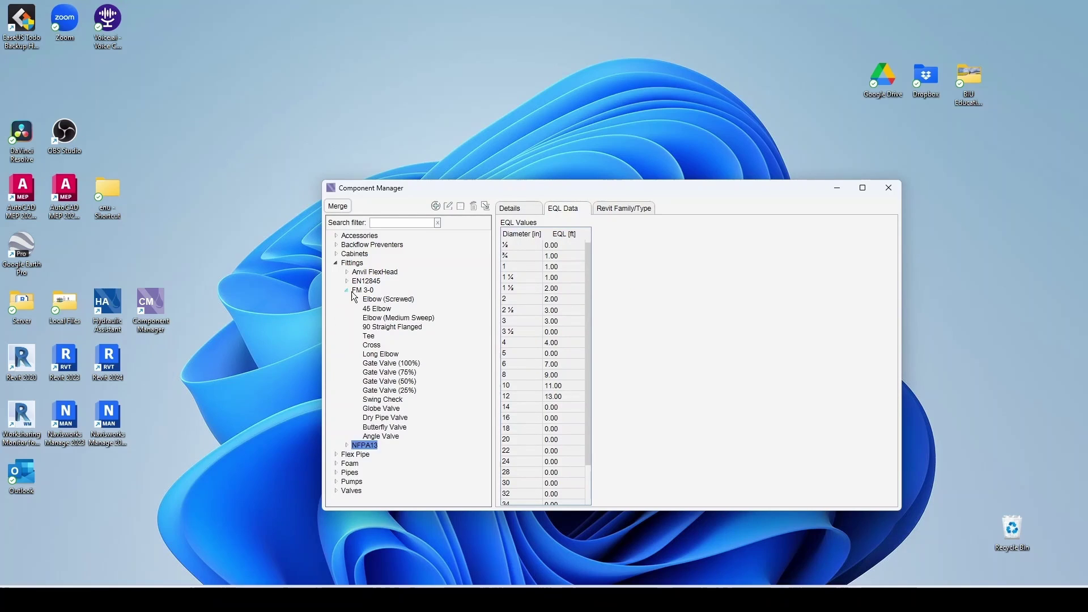
{"action": "double_click", "coordinate": [363, 291]}
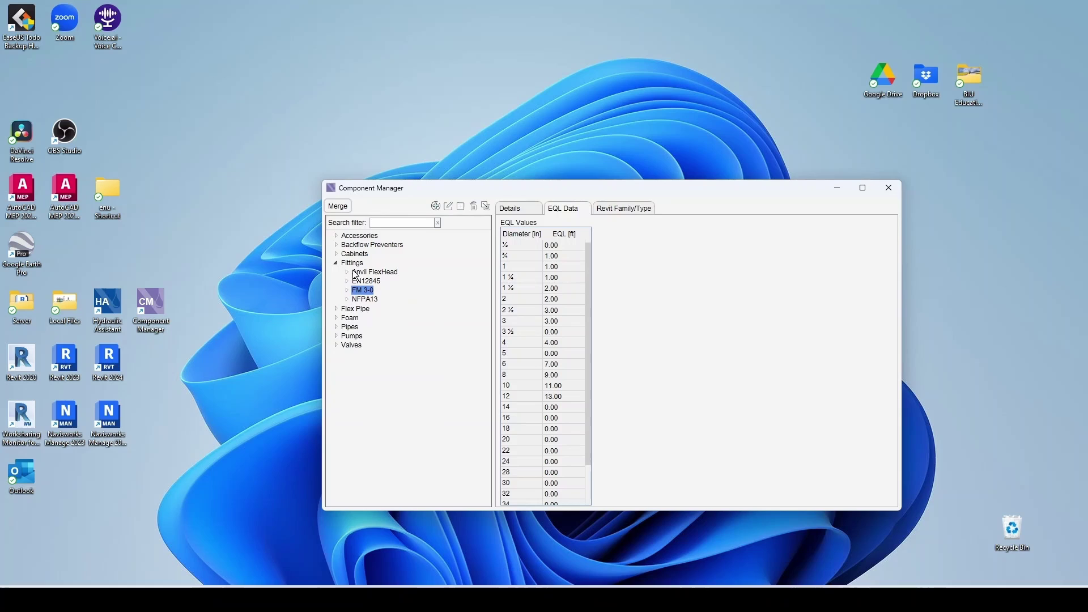
{"action": "left_click", "coordinate": [347, 272]}
{"action": "left_click", "coordinate": [394, 281]}
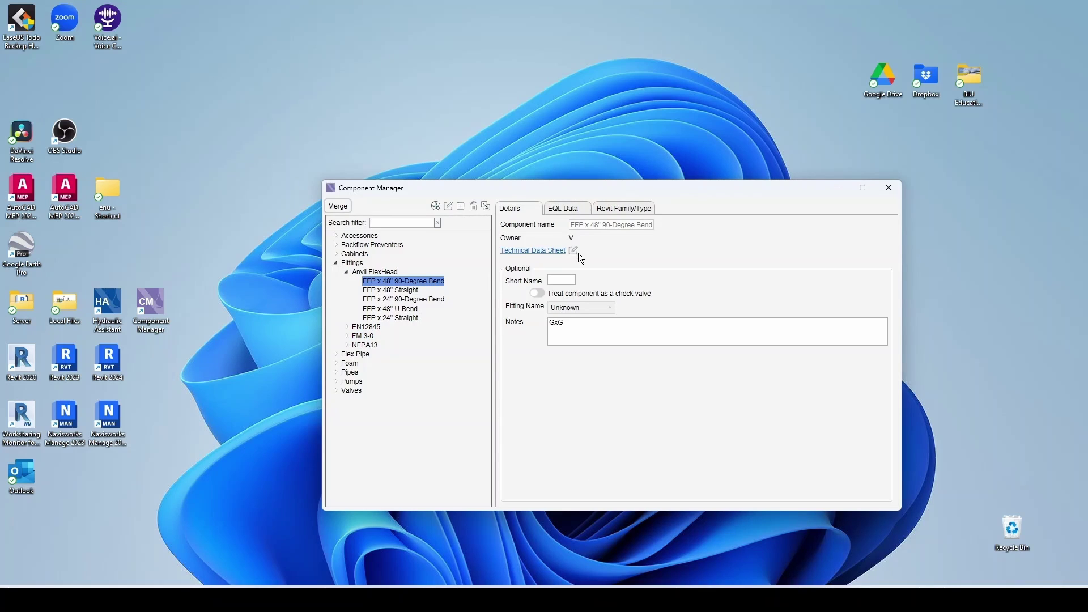
{"action": "left_click", "coordinate": [560, 211]}
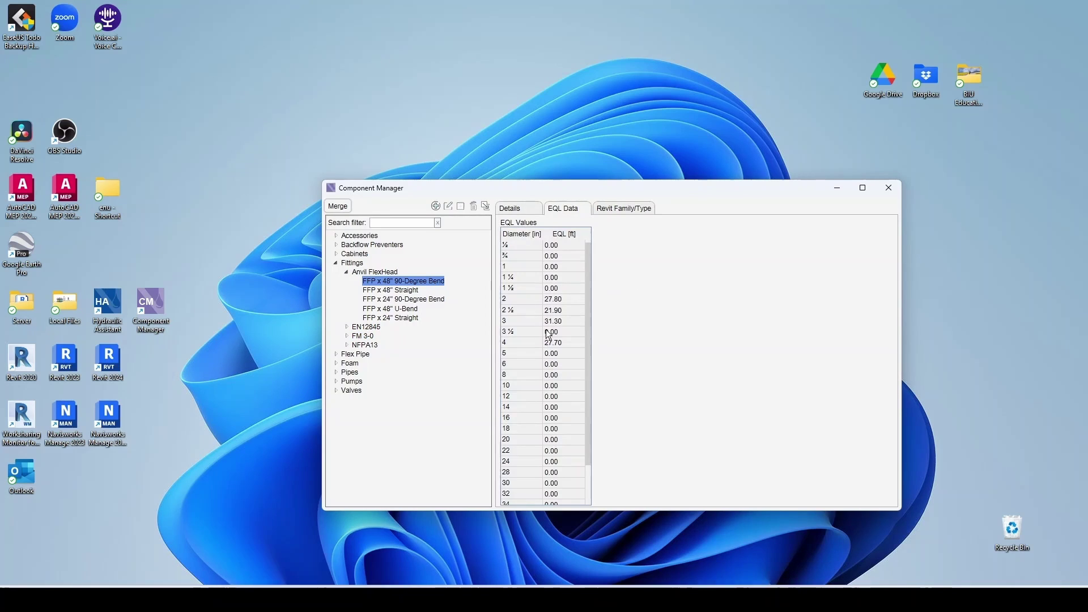
{"action": "left_click", "coordinate": [346, 271]}
{"action": "left_click", "coordinate": [352, 263]}
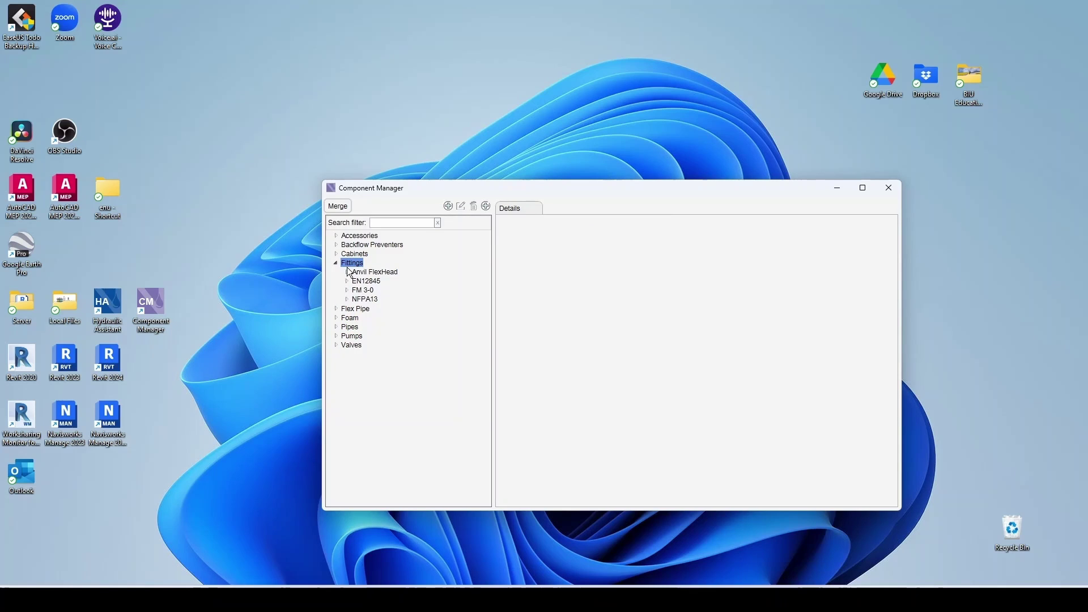
- Browse ASC SuperFlex flex pipe and compare the CL DI 350 and UNL DI 350 ductile iron pipes
{"action": "left_click", "coordinate": [336, 264]}
{"action": "left_click", "coordinate": [336, 272]}
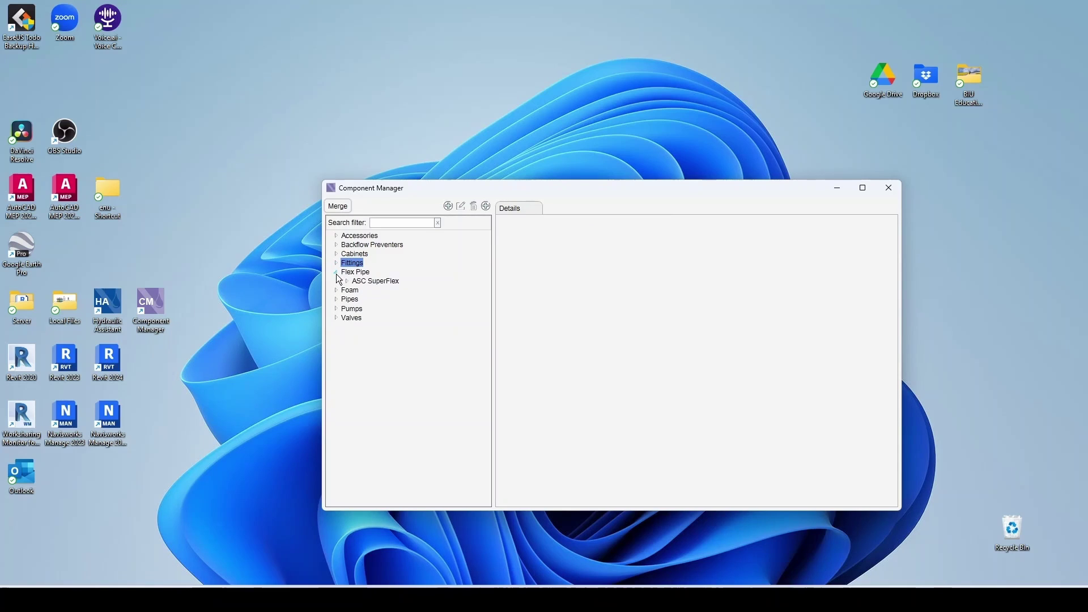
{"action": "left_click", "coordinate": [347, 282]}
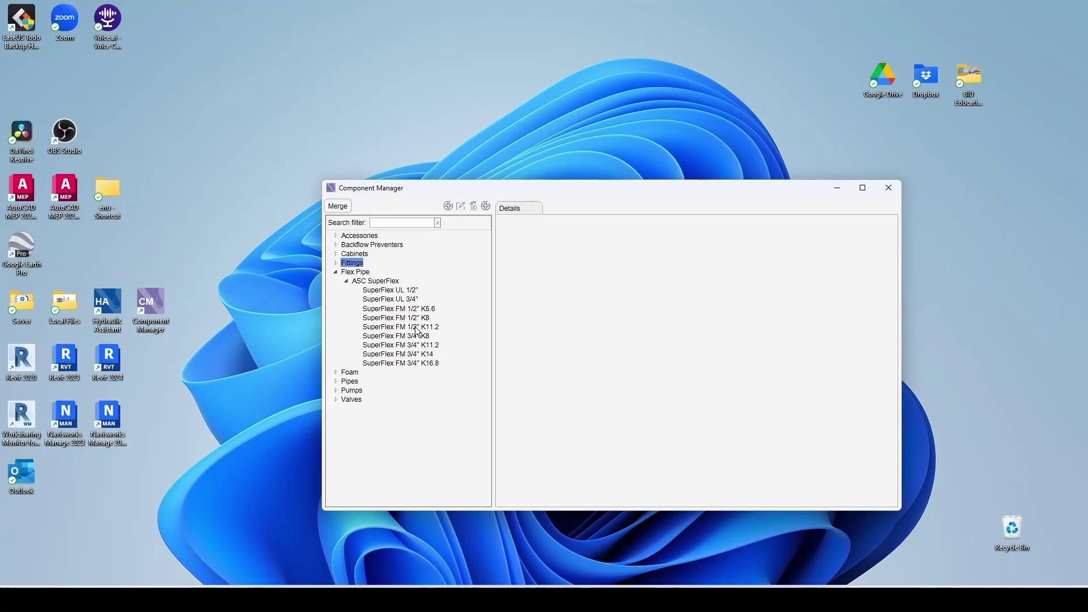
{"action": "left_click", "coordinate": [347, 282]}
{"action": "left_click", "coordinate": [336, 299]}
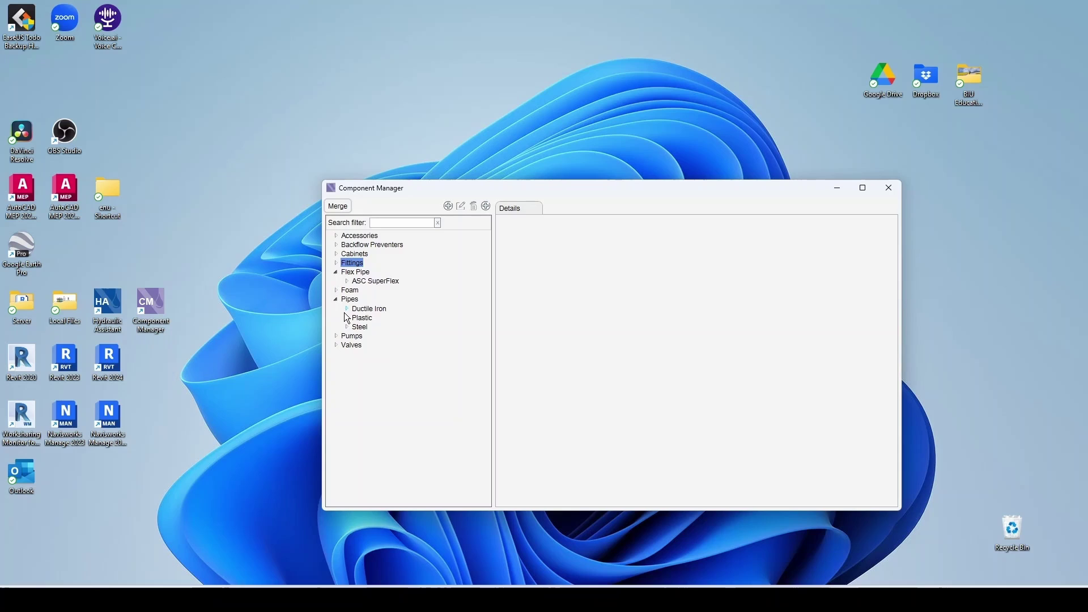
{"action": "left_click", "coordinate": [348, 309]}
{"action": "left_click", "coordinate": [379, 328]}
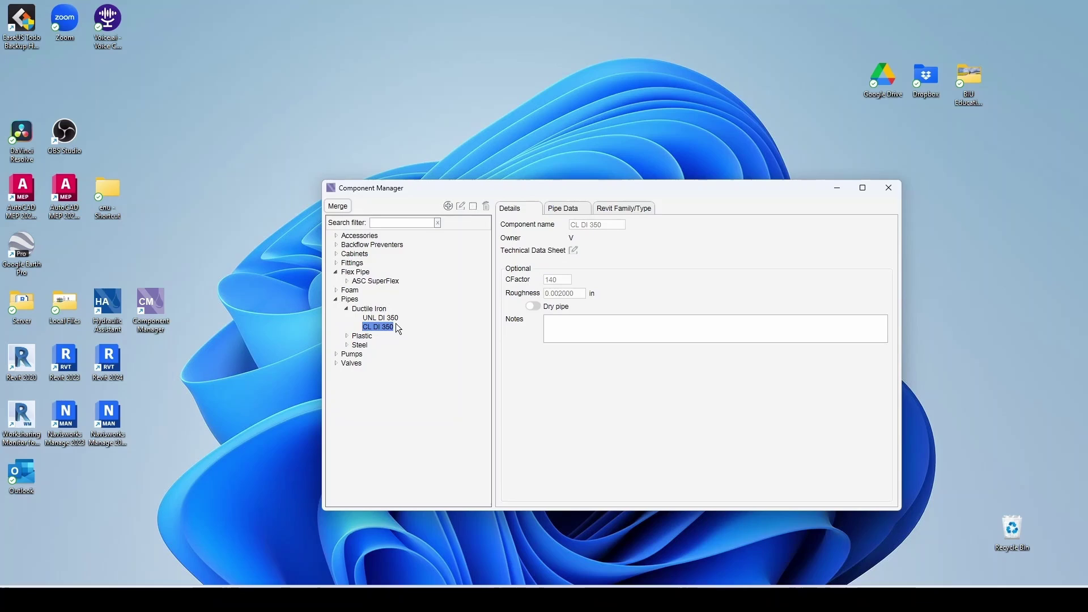
{"action": "left_click", "coordinate": [377, 319]}
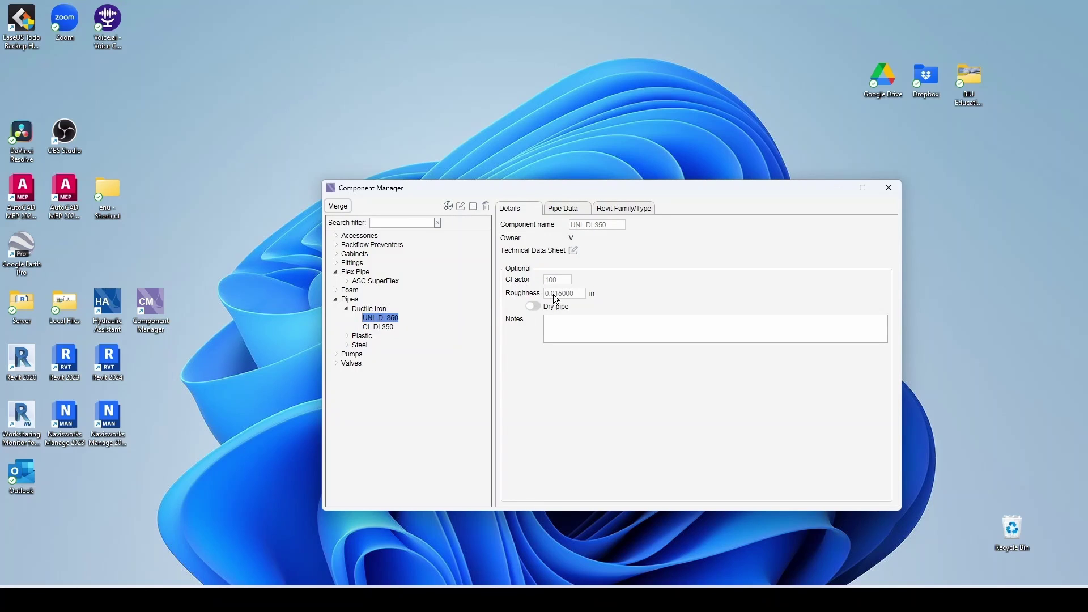
{"action": "left_click", "coordinate": [389, 327]}
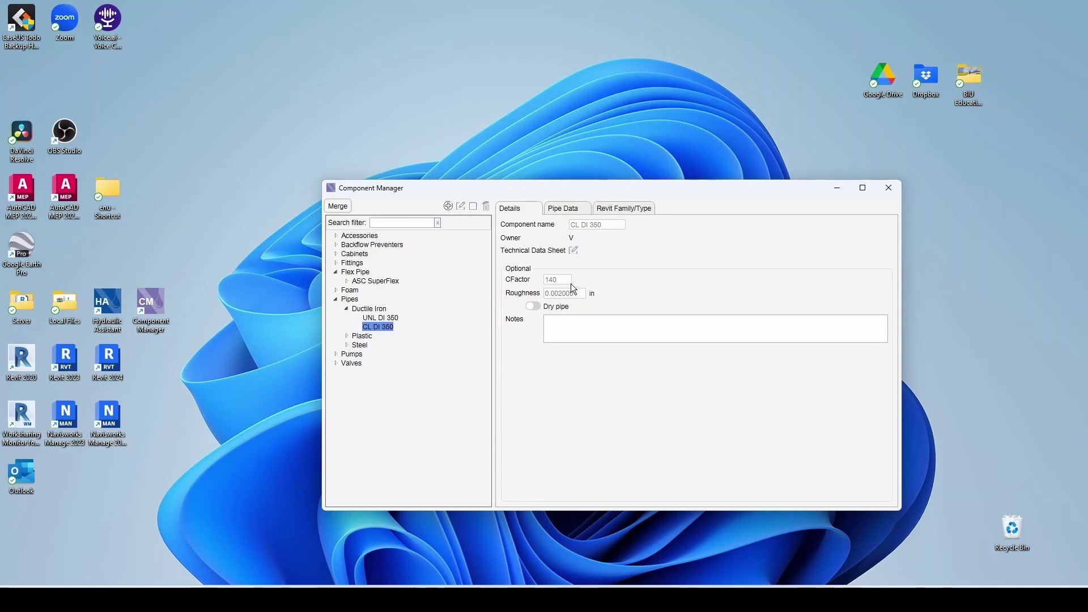
{"action": "left_click", "coordinate": [347, 309]}
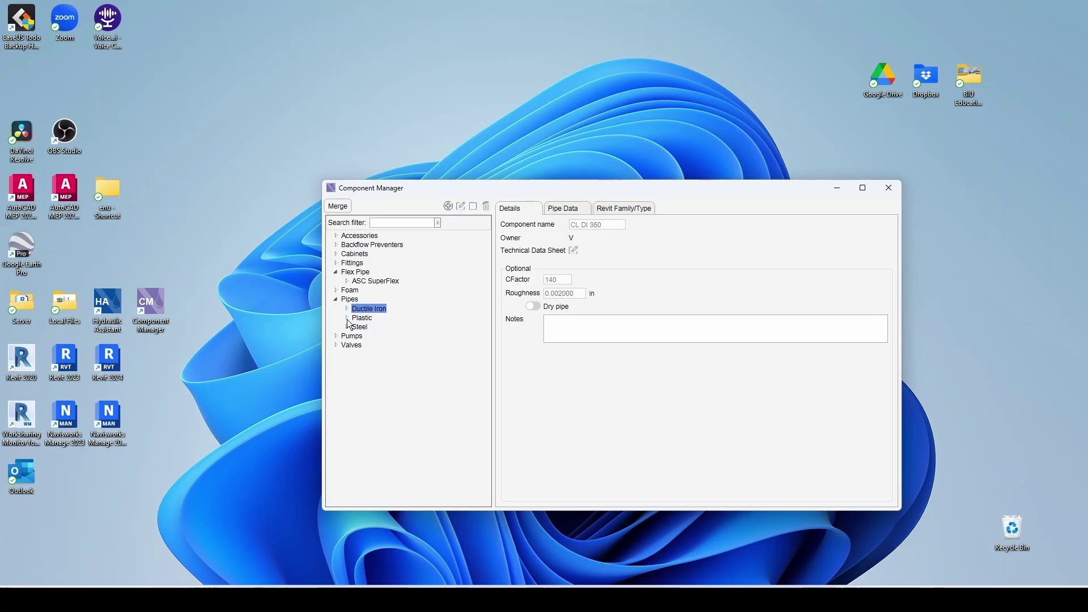
- Compare the Sch 40 and Sch 10 steel pipe properties
{"action": "left_click", "coordinate": [347, 319]}
{"action": "left_click", "coordinate": [347, 319]}
{"action": "left_click", "coordinate": [348, 327]}
{"action": "left_click", "coordinate": [374, 337]}
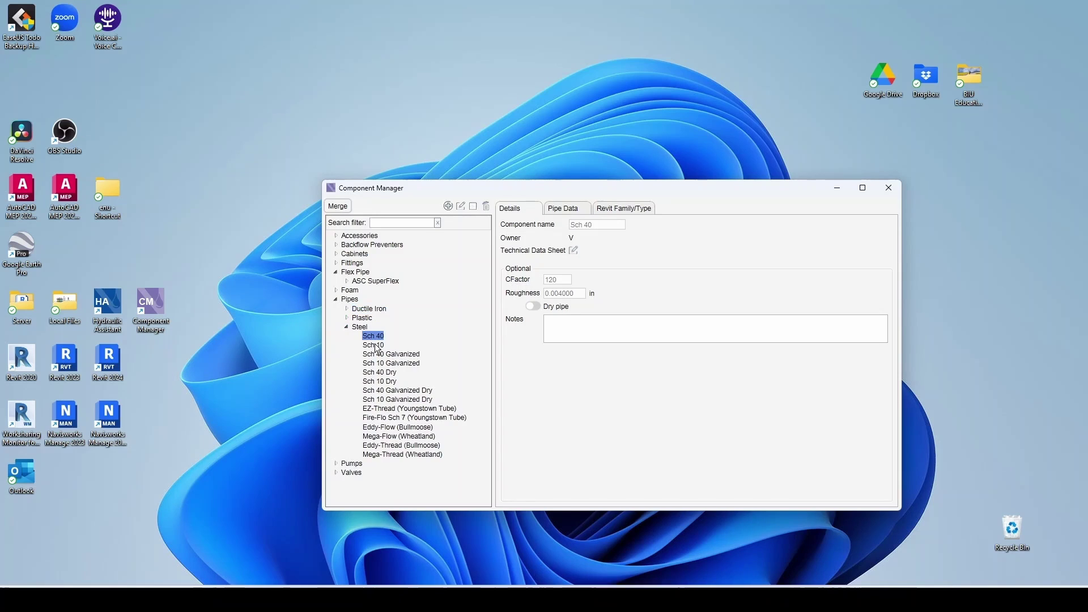
{"action": "left_click", "coordinate": [379, 345]}
{"action": "left_click", "coordinate": [378, 336]}
{"action": "left_click", "coordinate": [378, 345]}
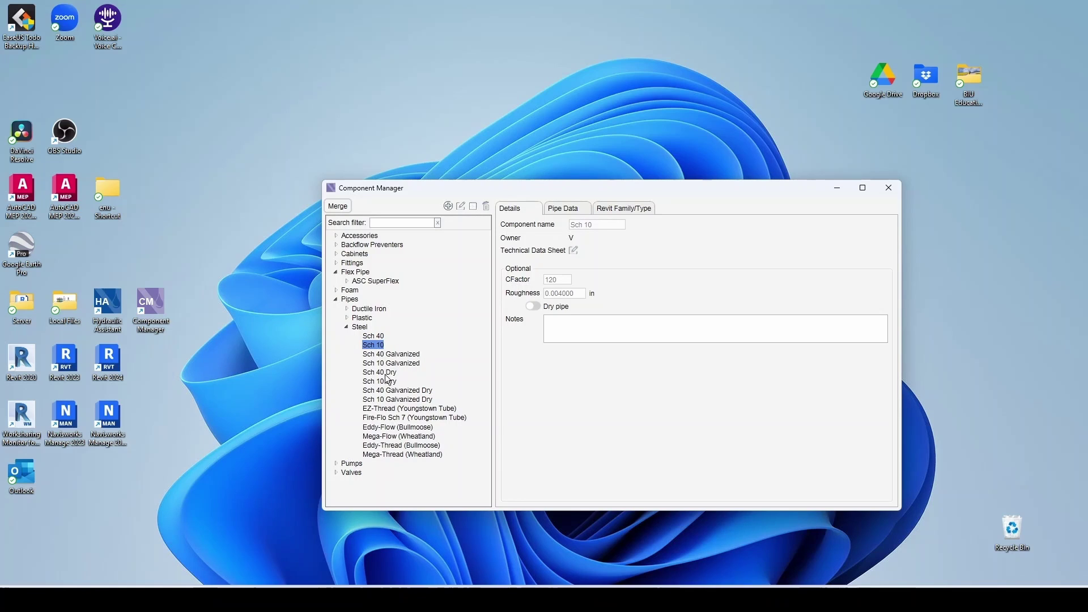
- Review Sch 40 Dry, Sch 40 Galvanized and Sch 10 Galvanized pipes (C-factor 120, roughness 0.004 in)
{"action": "left_click", "coordinate": [385, 373]}
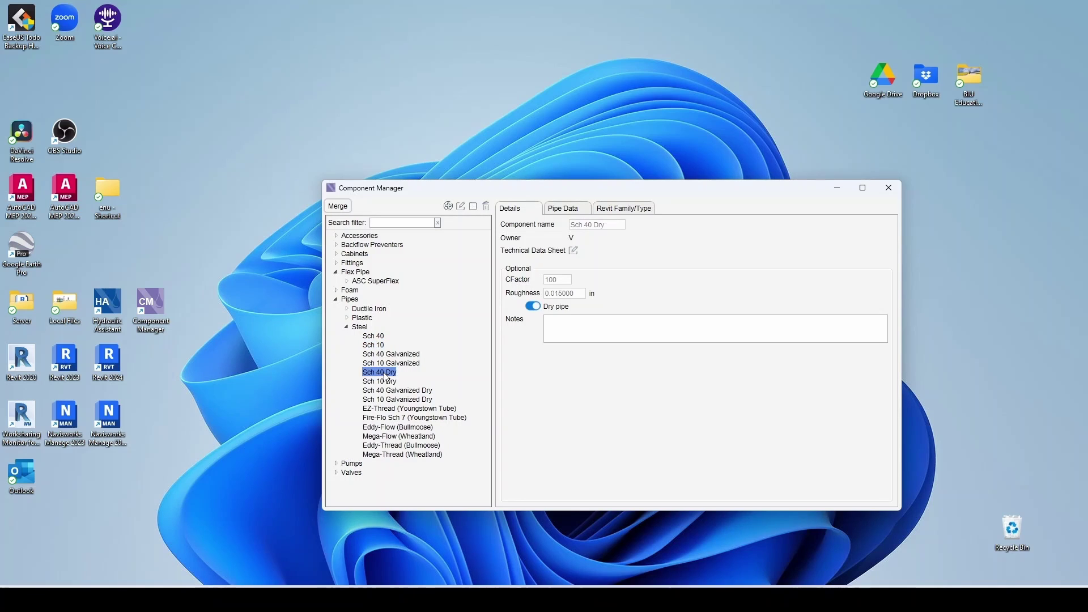
{"action": "left_click", "coordinate": [379, 337]}
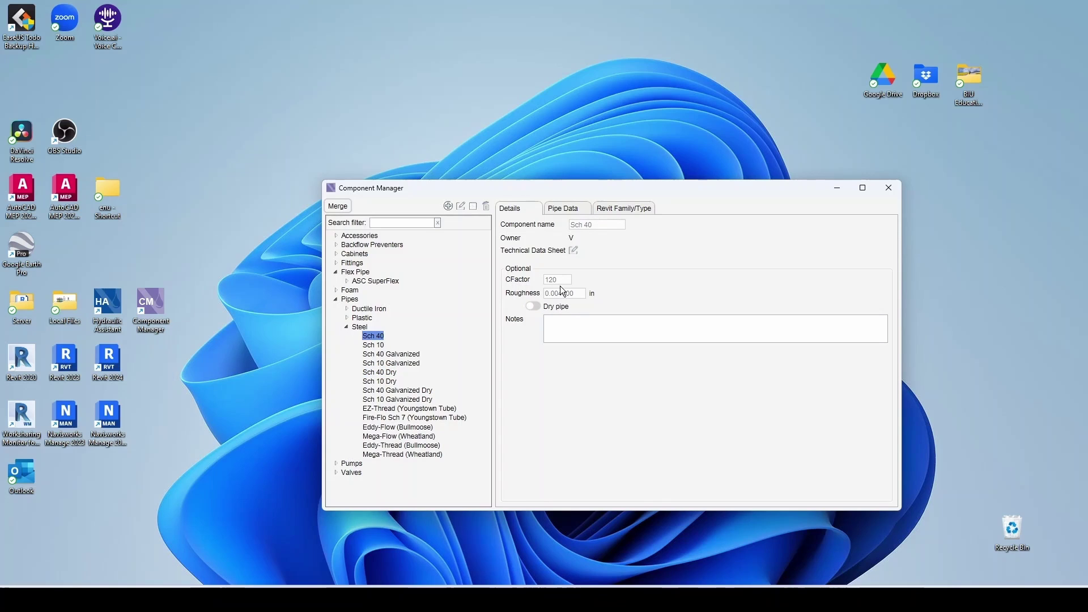
{"action": "left_click", "coordinate": [392, 373]}
{"action": "left_click", "coordinate": [391, 355]}
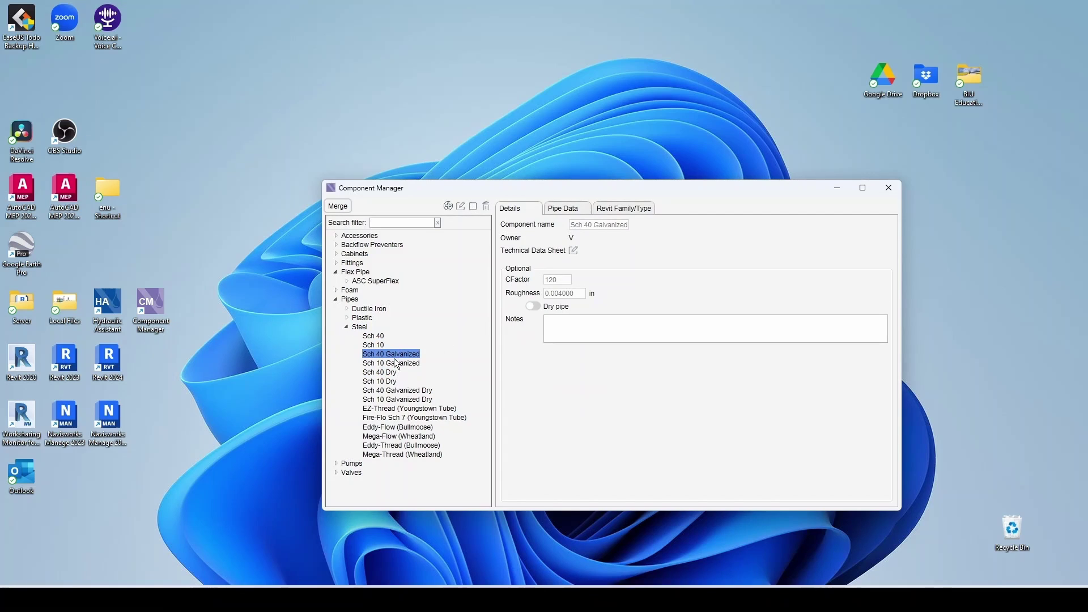
{"action": "right_click", "coordinate": [374, 375]}
{"action": "left_click", "coordinate": [391, 364]}
{"action": "right_click", "coordinate": [376, 366]}
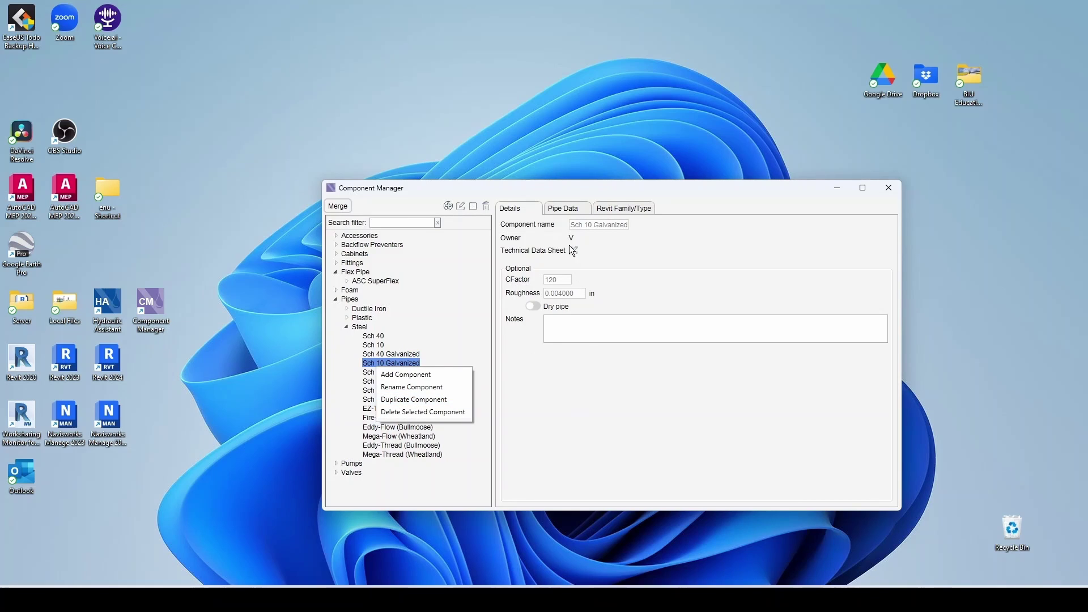
{"action": "left_click", "coordinate": [565, 210]}
{"action": "left_click", "coordinate": [395, 364]}
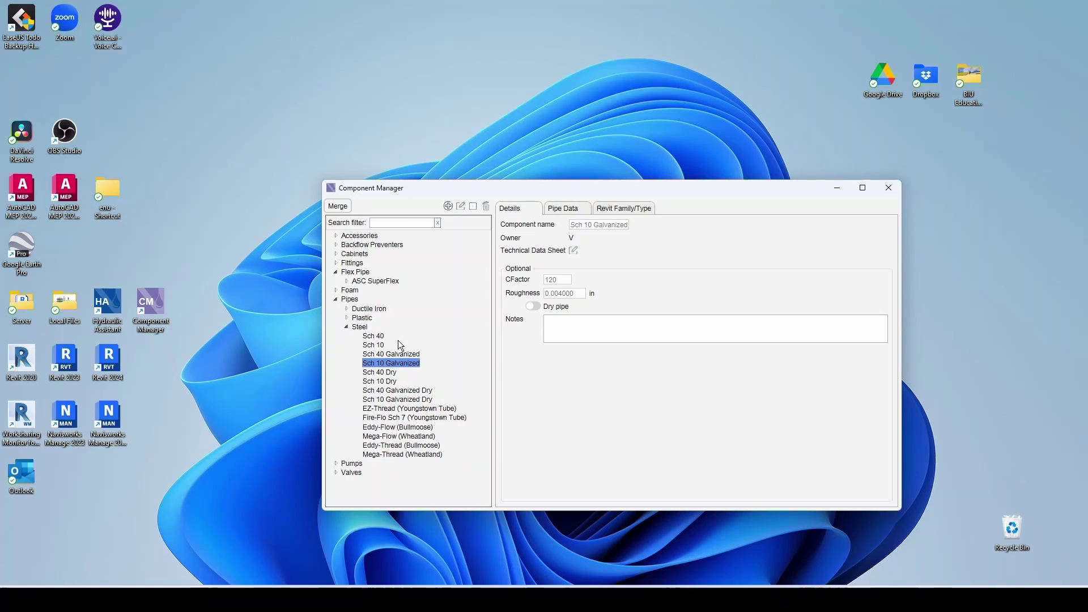
- Show the Model E/F Easy Riser wet valve's equivalent lengths by diameter, e.g. 23 ft at 8 in
{"action": "left_click", "coordinate": [336, 299]}
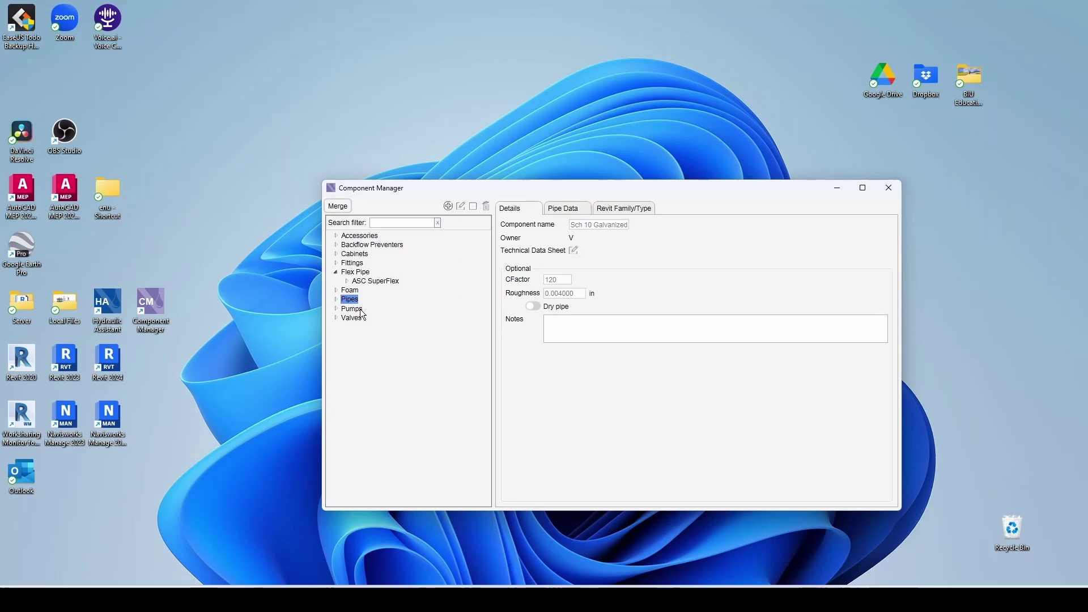
{"action": "left_click", "coordinate": [336, 318]}
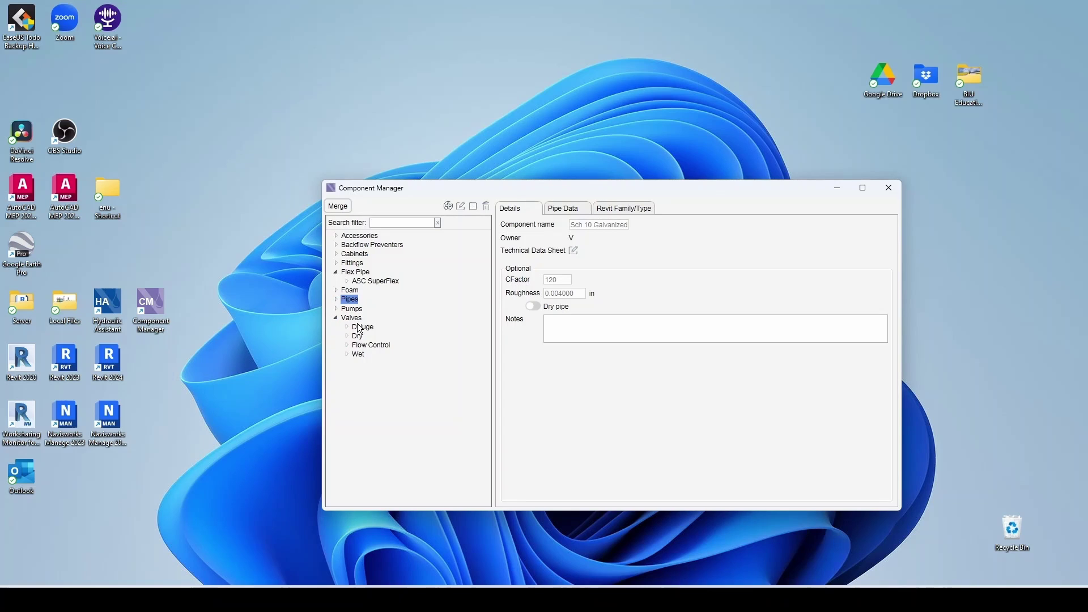
{"action": "left_click", "coordinate": [348, 354]}
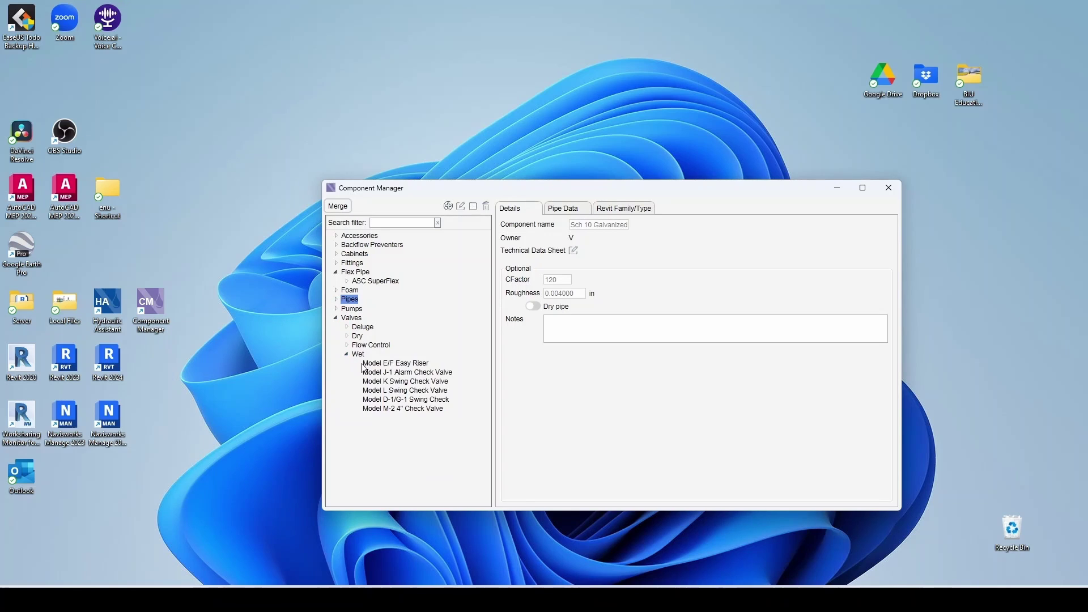
{"action": "left_click", "coordinate": [396, 364]}
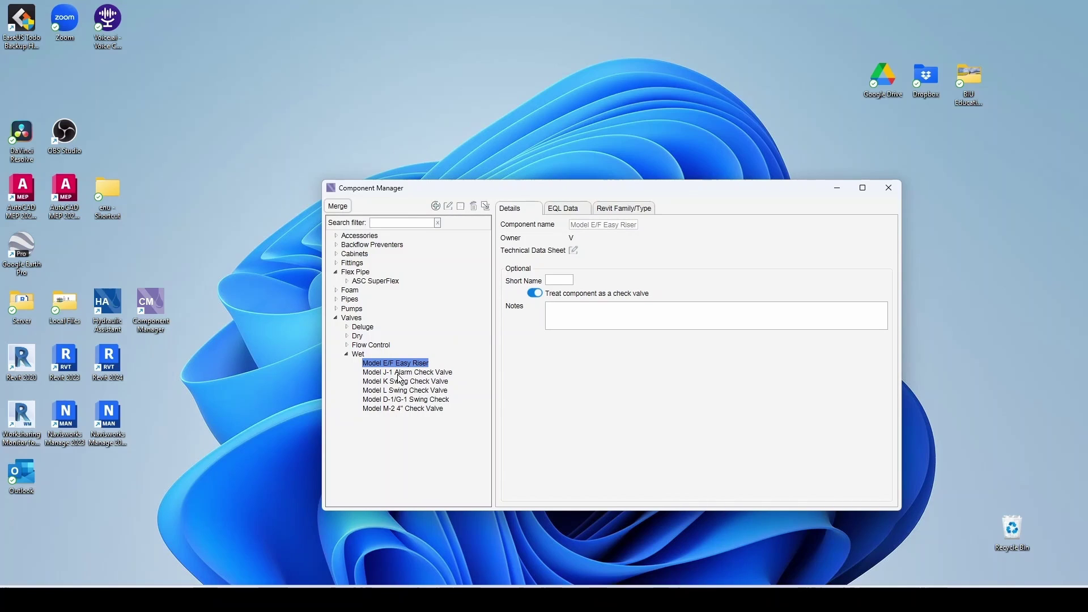
{"action": "left_click", "coordinate": [357, 355]}
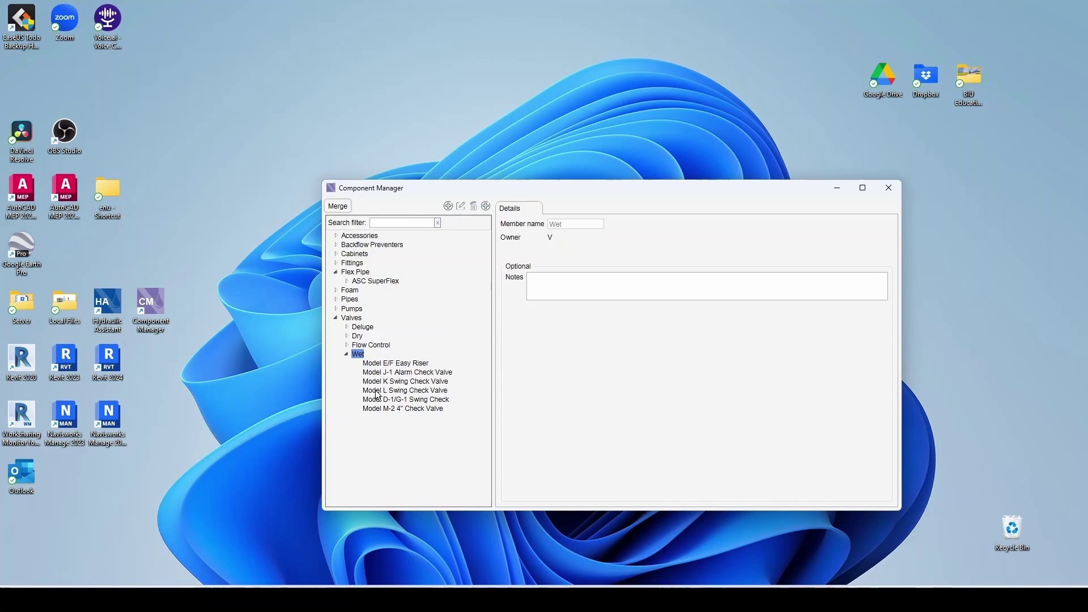
{"action": "right_click", "coordinate": [360, 355]}
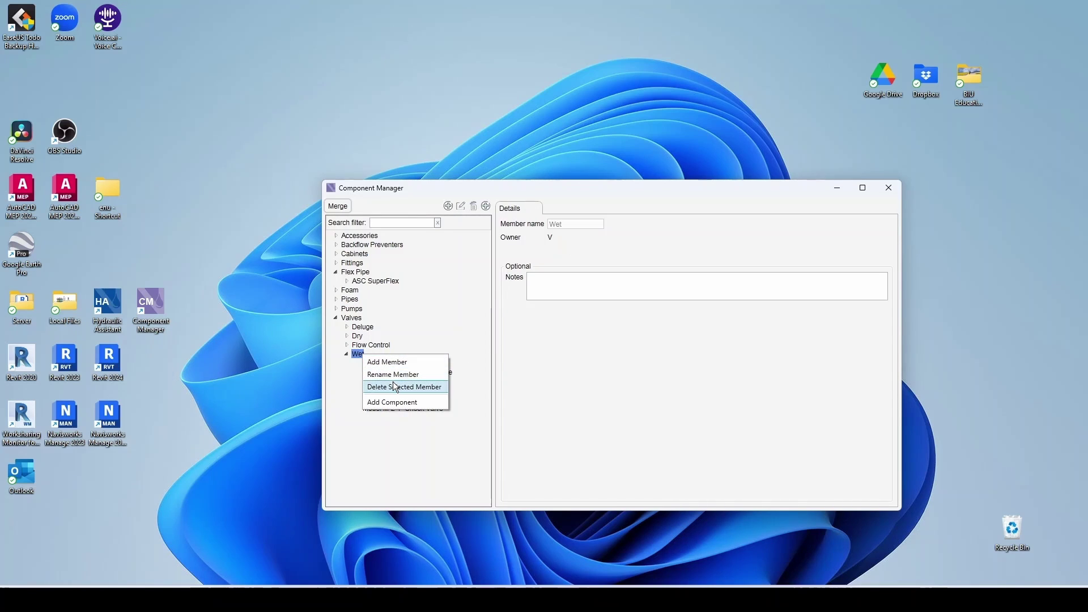
{"action": "left_click", "coordinate": [354, 376]}
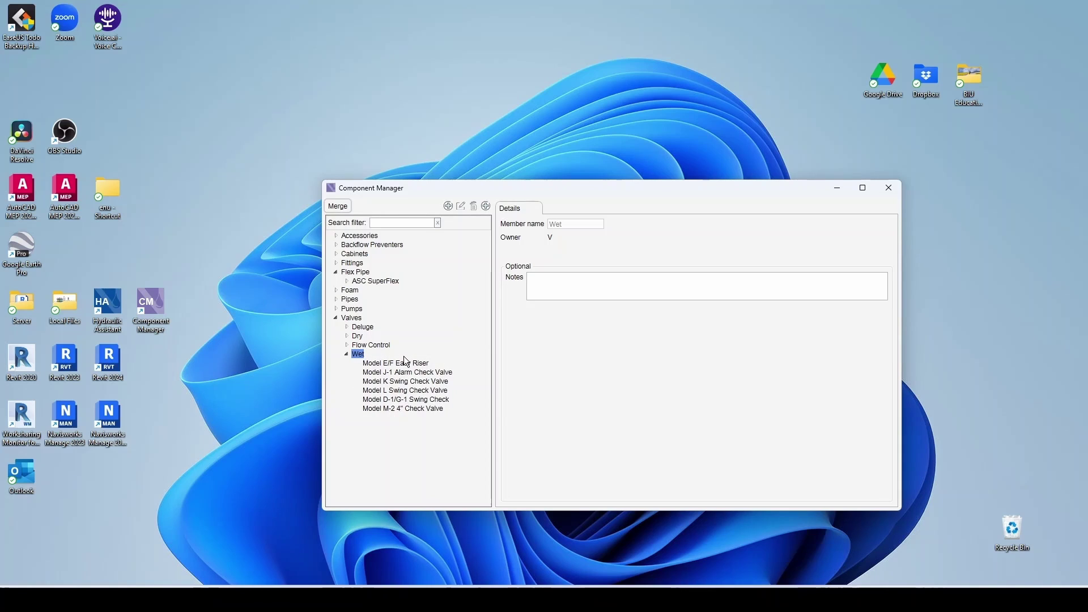
{"action": "left_click", "coordinate": [353, 366]}
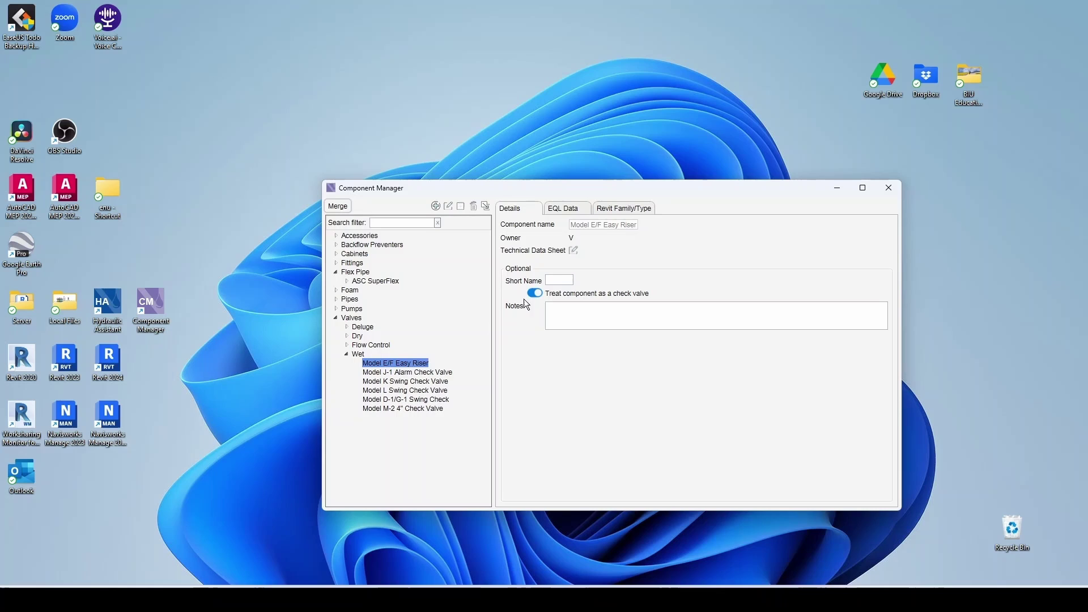
{"action": "left_click", "coordinate": [563, 209]}
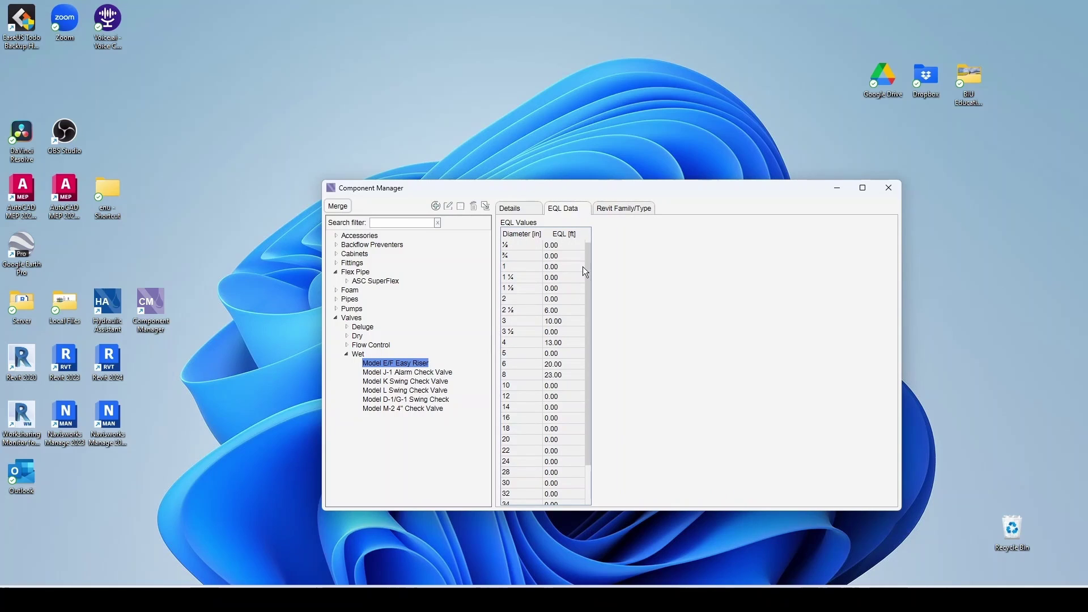
- Check the Revit families linked to the Easy Riser, J-1, L and D-1/G-1 wet valves
{"action": "left_click", "coordinate": [602, 216]}
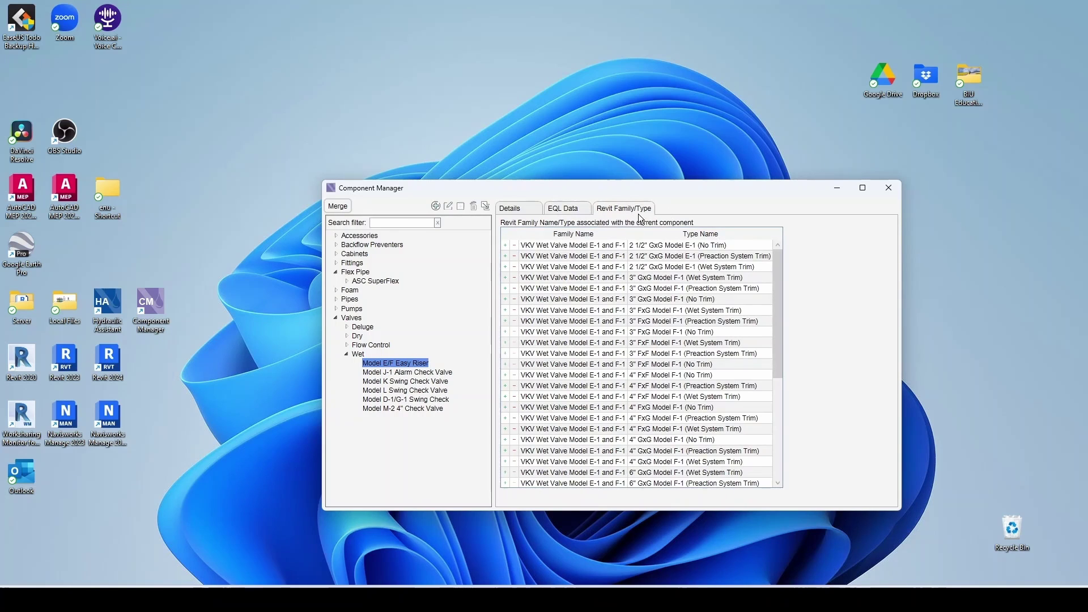
{"action": "left_click_drag", "start_coordinate": [777, 282], "coordinate": [471, 322]}
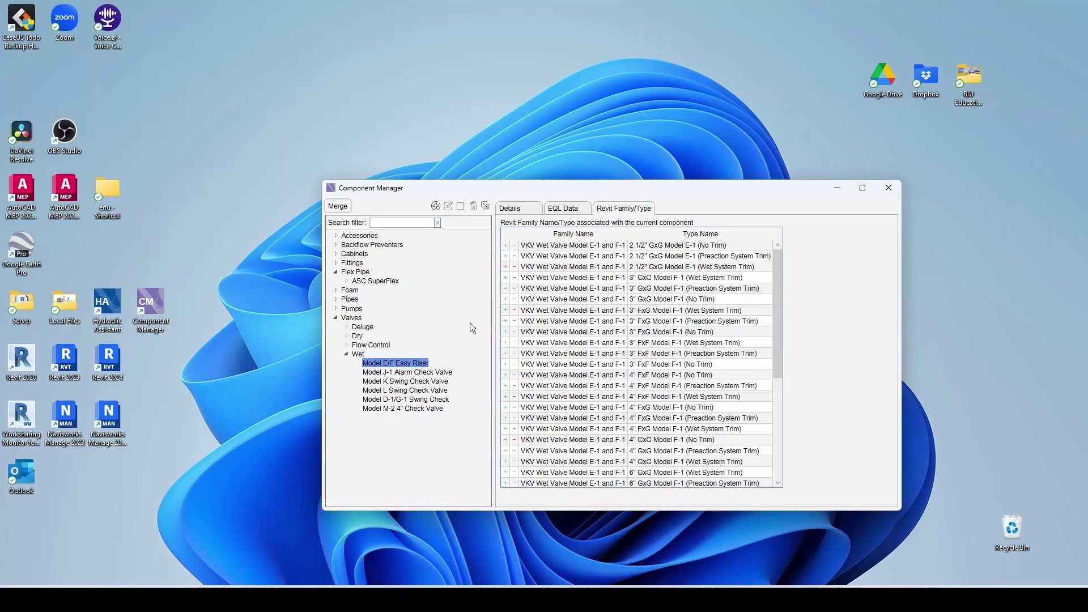
{"action": "left_click", "coordinate": [410, 372]}
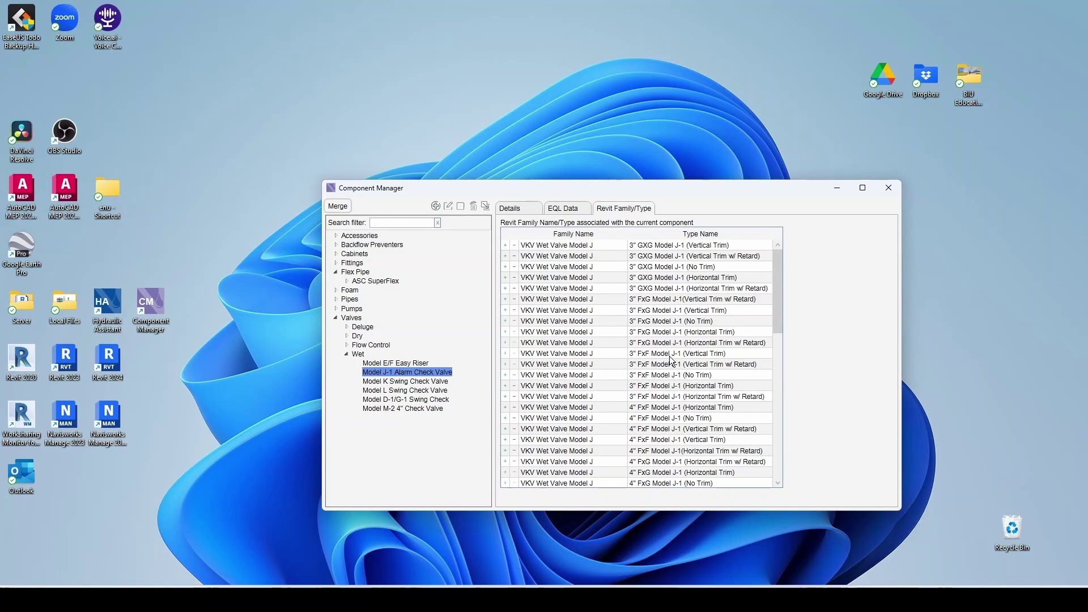
{"action": "left_click", "coordinate": [422, 390]}
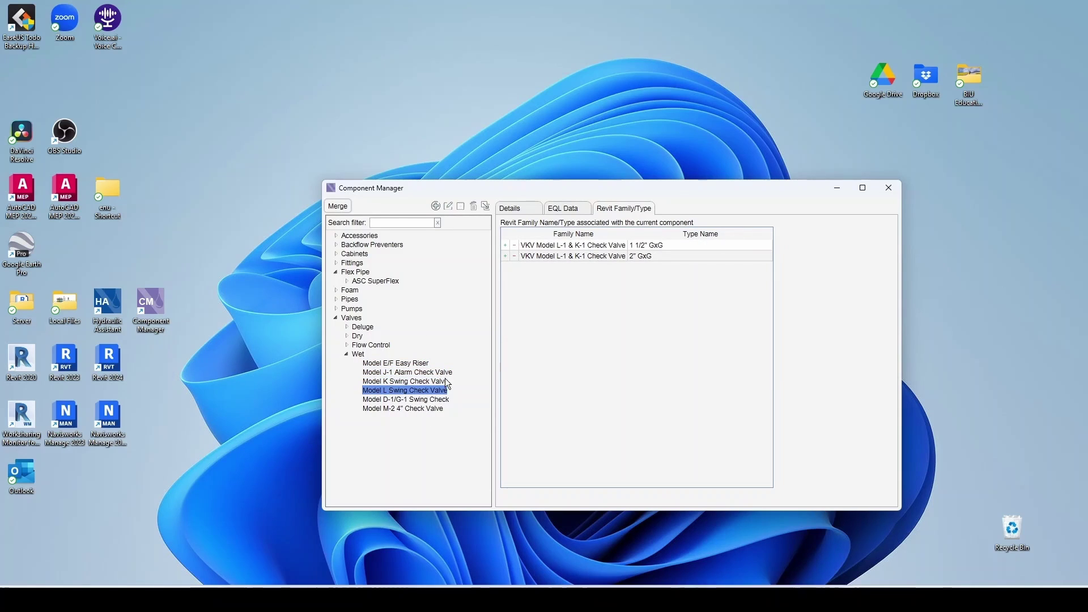
{"action": "left_click", "coordinate": [433, 399]}
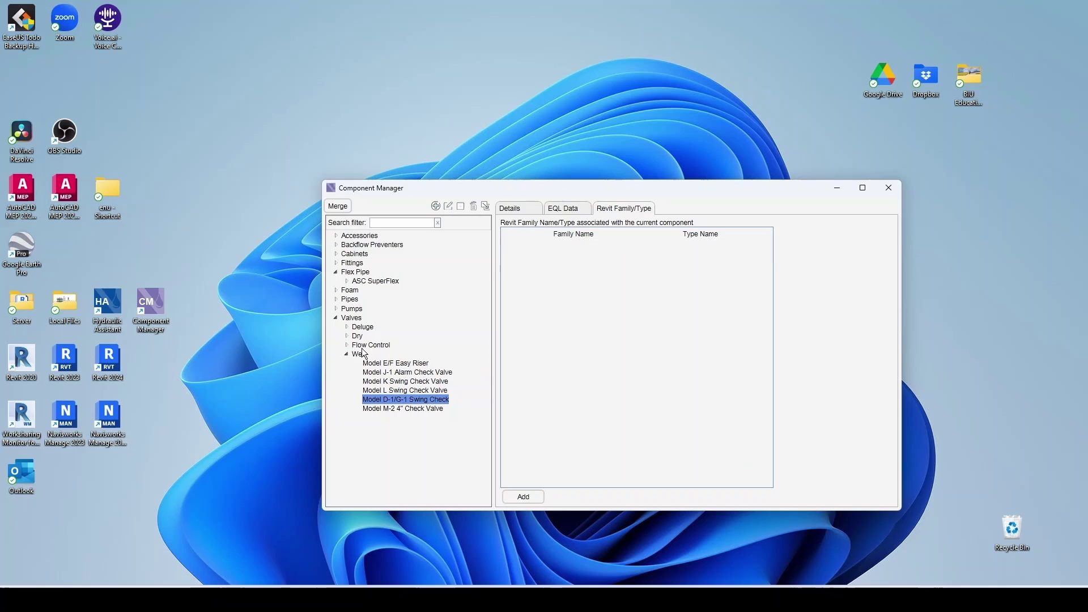
- Inspect the linked families of the NFPA 1000gpm and 750gpm pumps and the Aurora 1000gpm @ 40psi pump
{"action": "left_click", "coordinate": [336, 309]}
{"action": "left_click", "coordinate": [346, 327]}
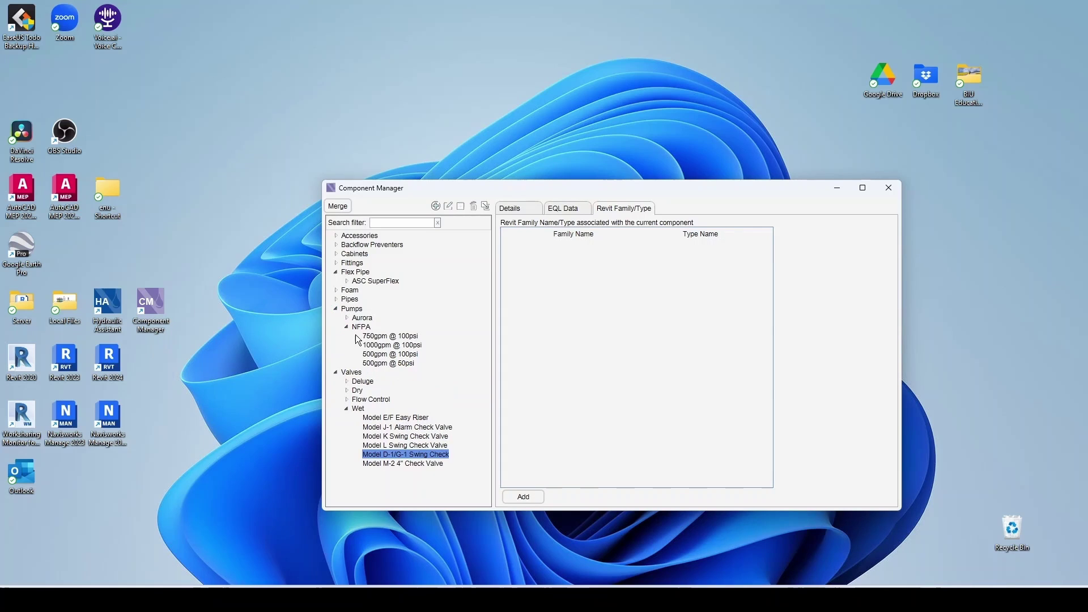
{"action": "left_click", "coordinate": [411, 345]}
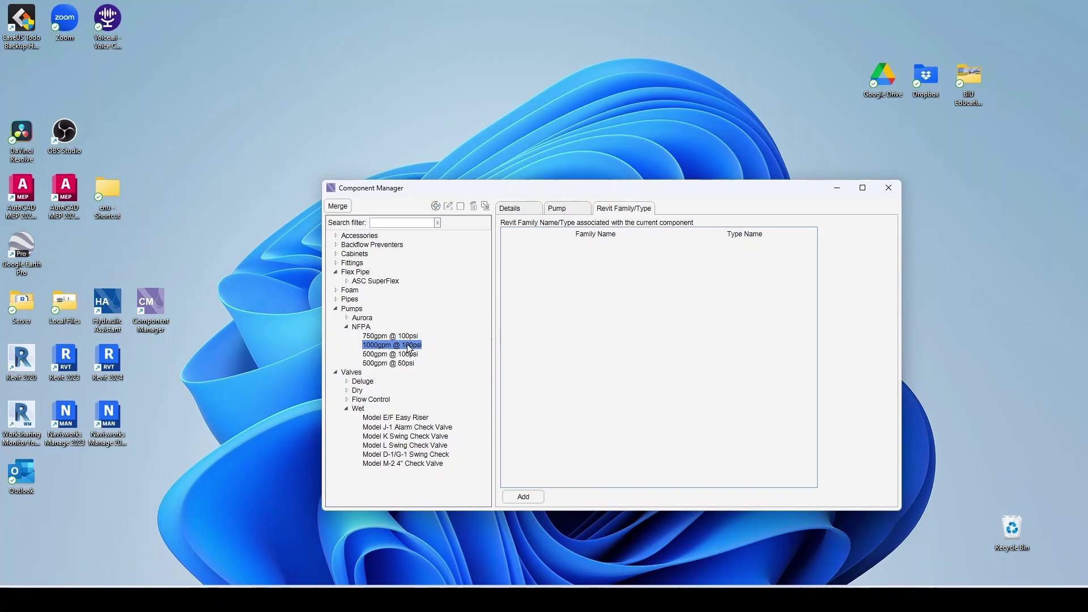
{"action": "left_click", "coordinate": [390, 336]}
{"action": "left_click", "coordinate": [347, 318]}
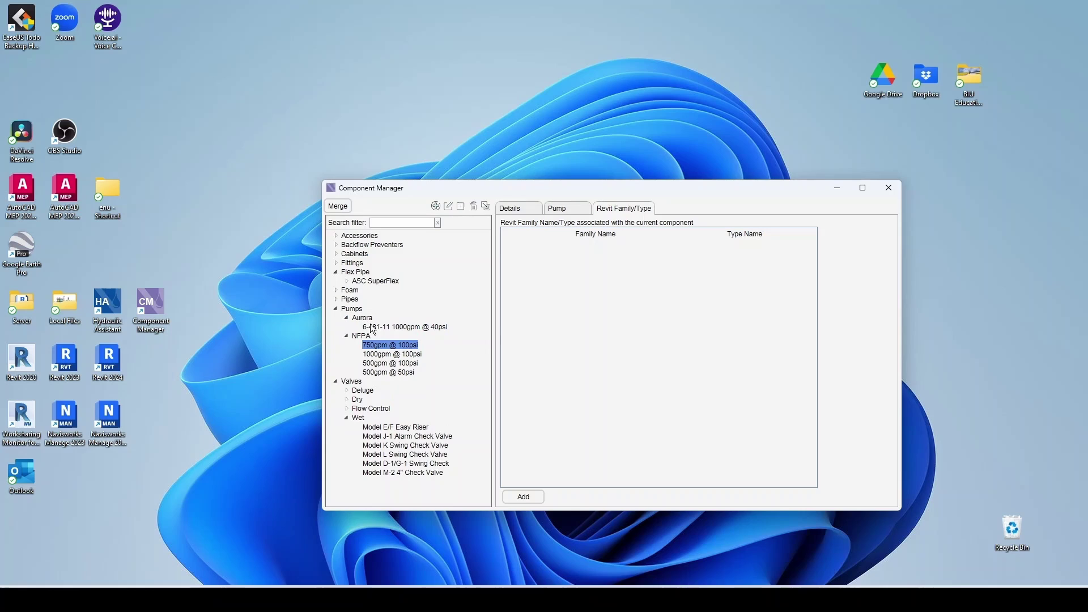
{"action": "left_click", "coordinate": [374, 327]}
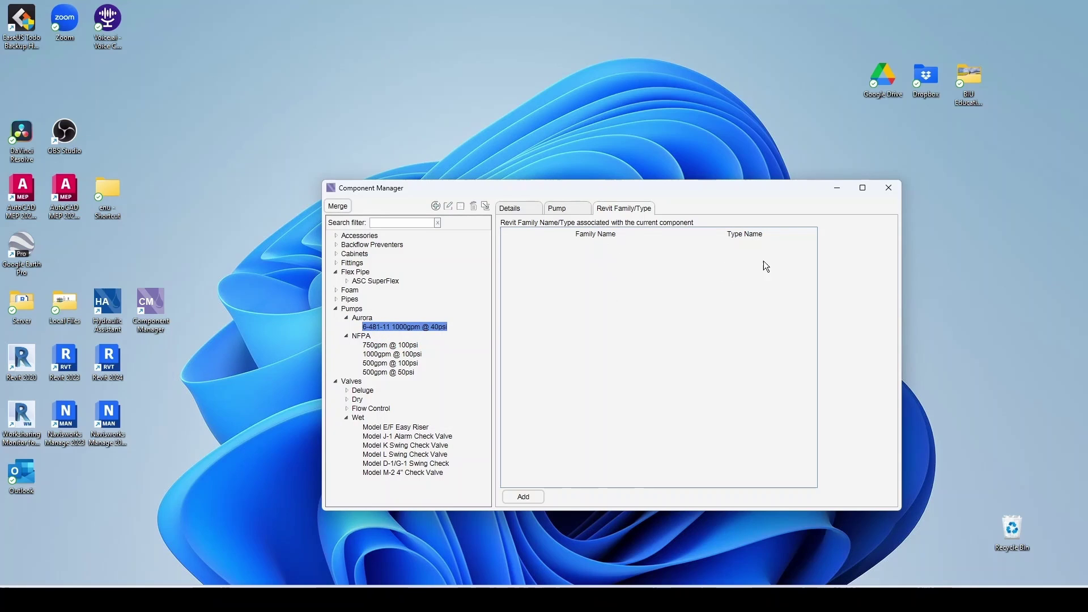
{"action": "double_click", "coordinate": [351, 308]}
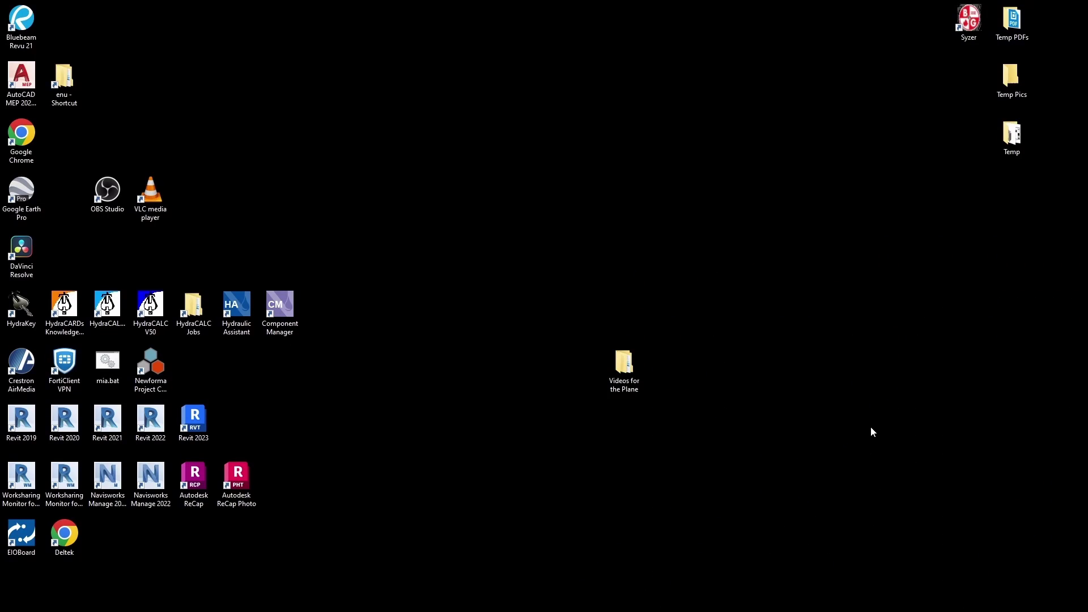
- Open and close the standalone Hydraulic Assistant, then launch Revit 2020 with the NFPA 13 Example 3 model
{"action": "double_click", "coordinate": [242, 319]}
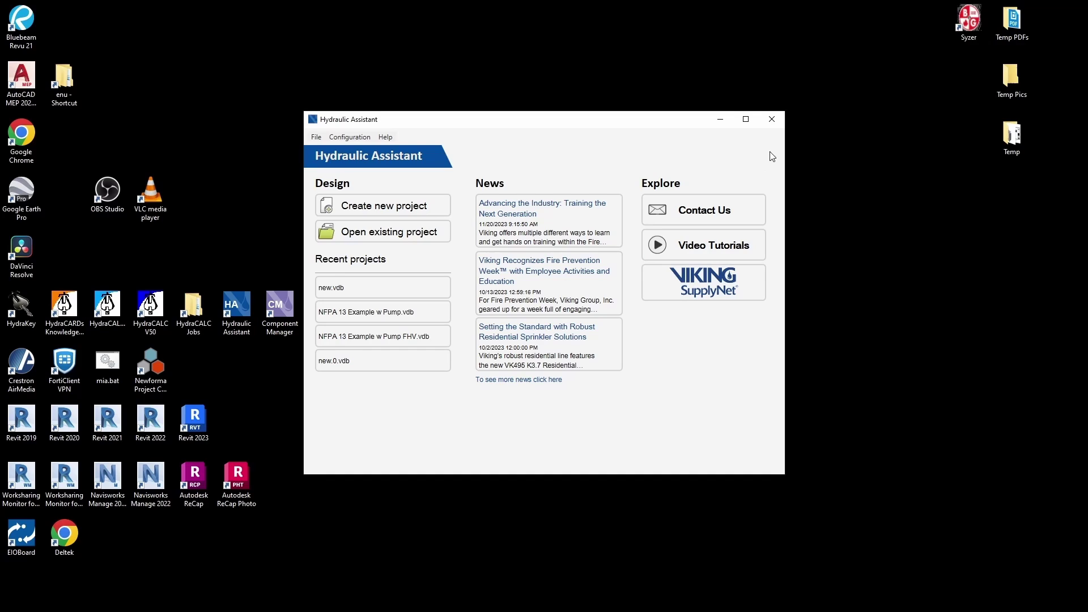
{"action": "left_click", "coordinate": [772, 119]}
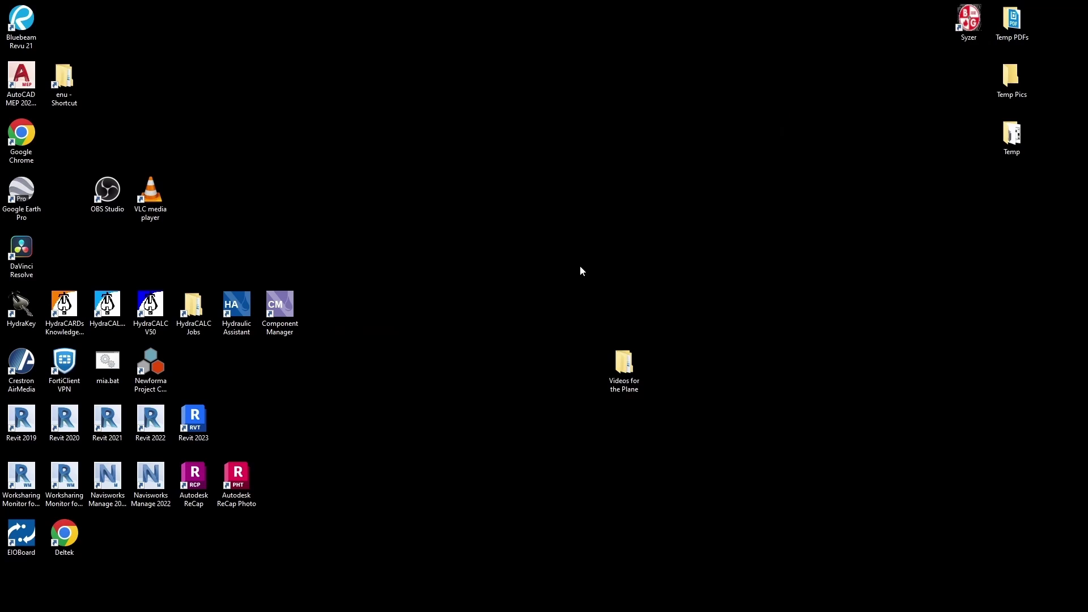
{"action": "double_click", "coordinate": [85, 428]}
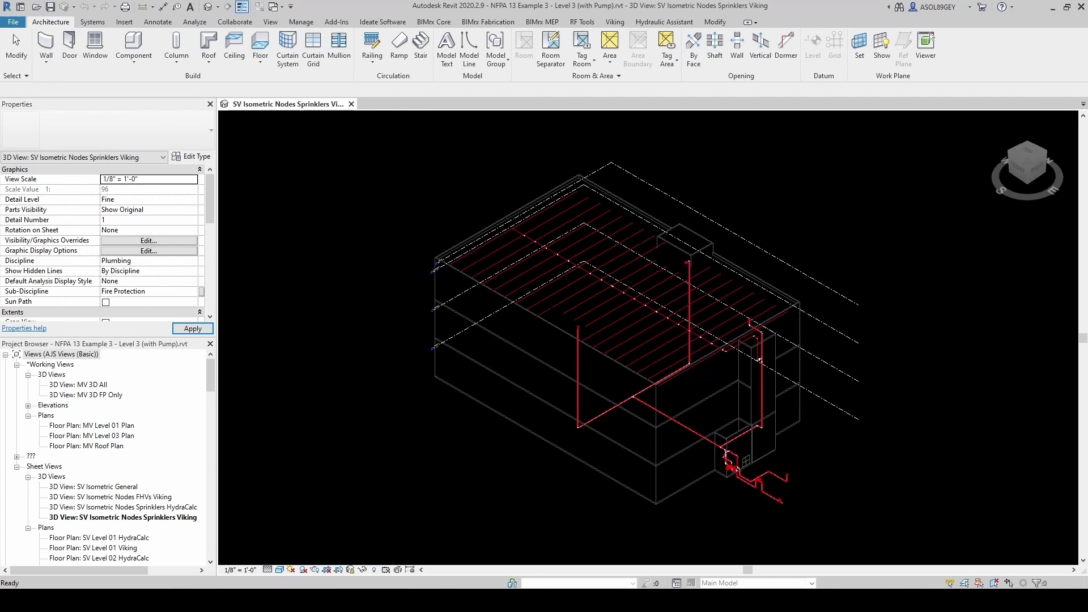
- Dock the Viking Hydraulic Assistant panel using Home on the Hydraulic Assistant ribbon
{"action": "left_click", "coordinate": [658, 25]}
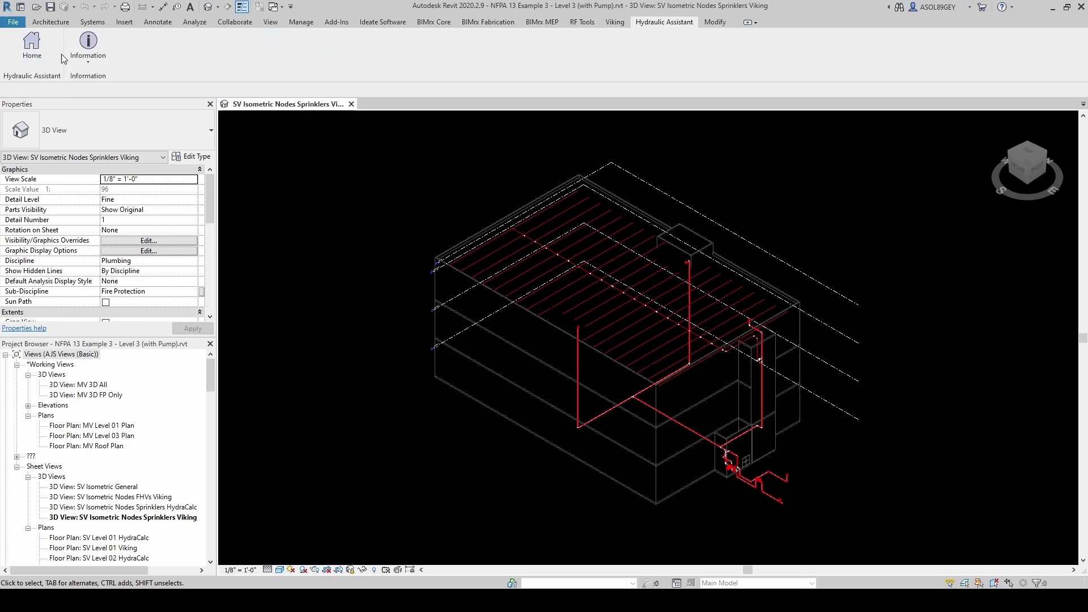
{"action": "left_click", "coordinate": [618, 23]}
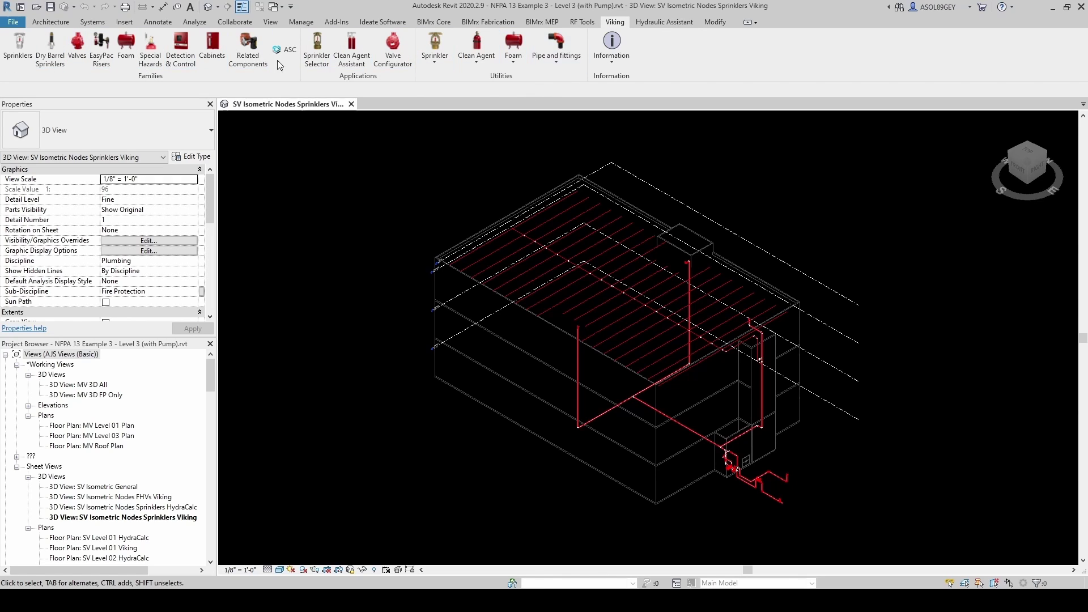
{"action": "left_click", "coordinate": [665, 22]}
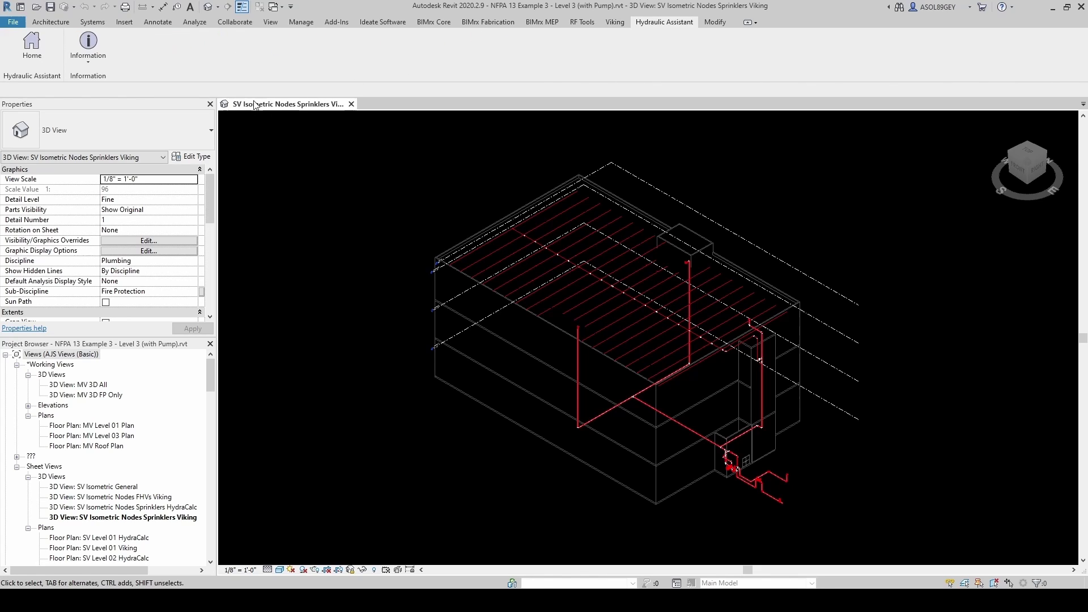
{"action": "left_click", "coordinate": [32, 48]}
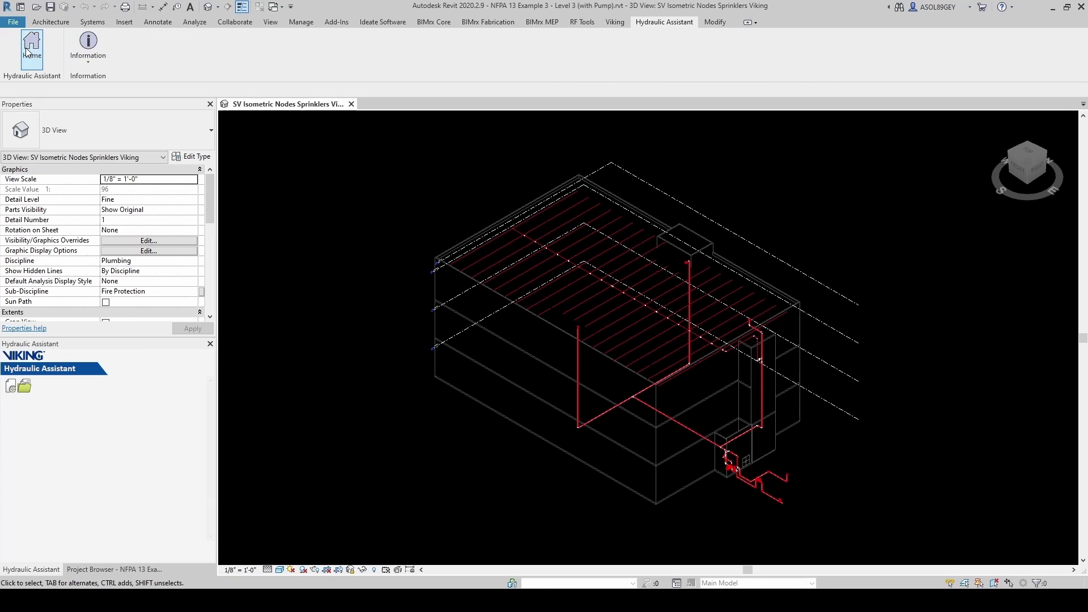
- Start a new hydraulic project 'AJS Viking Hydraulic Test', Miami Florida, drawing 001, dated 12/31/2023
{"action": "left_click", "coordinate": [11, 388]}
{"action": "left_click", "coordinate": [55, 434]}
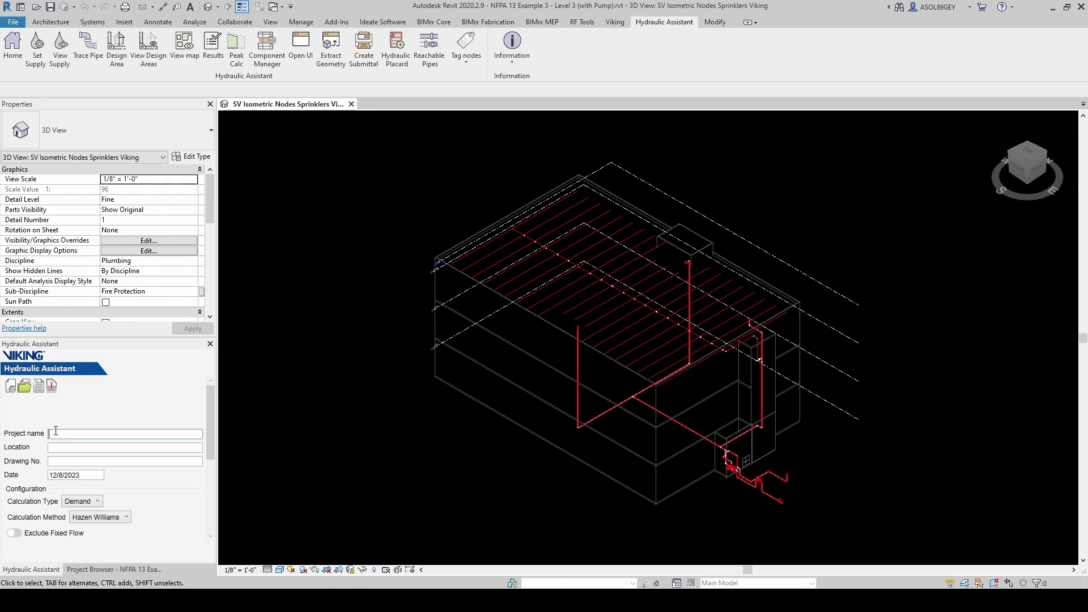
{"action": "type", "text": "AJS Viking Hydraulic Test"}
{"action": "key", "text": "Tab"}
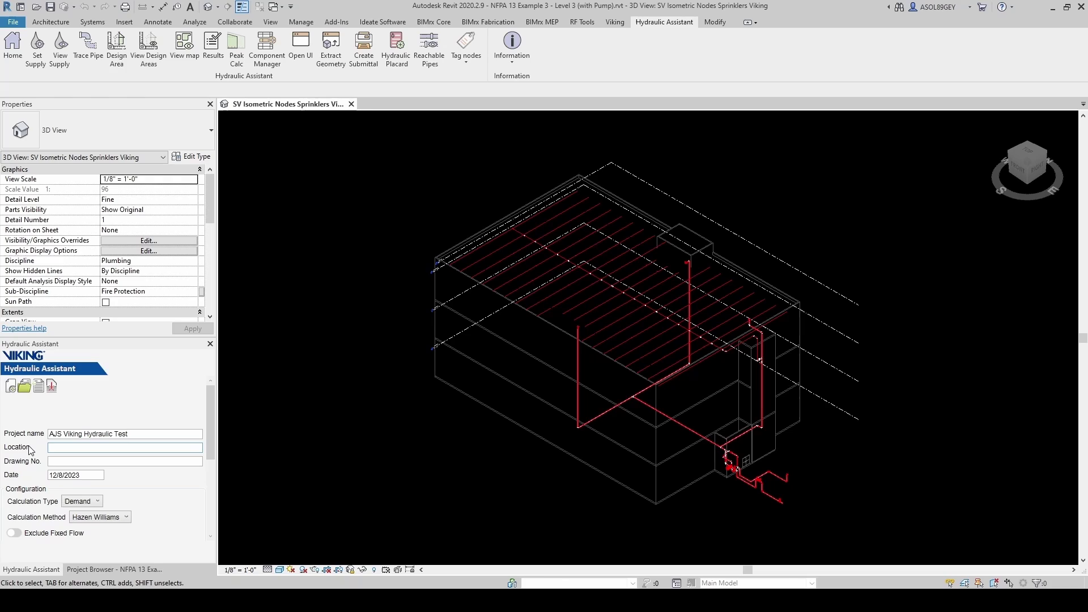
{"action": "type", "text": "Miami Florida"}
{"action": "left_click", "coordinate": [62, 460]}
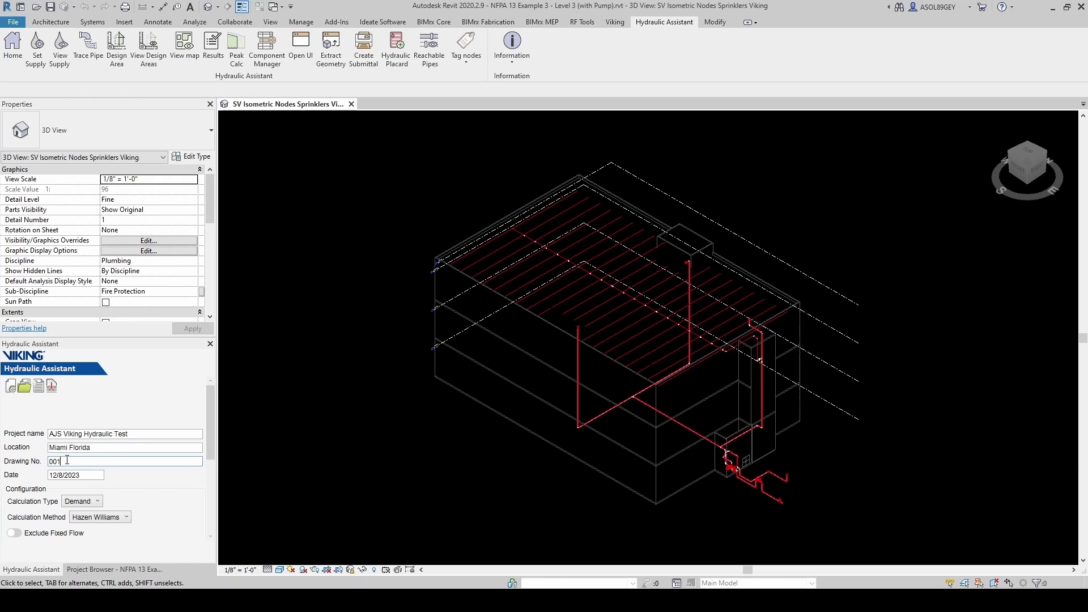
{"action": "key", "text": "Tab"}
{"action": "type", "text": "12"}
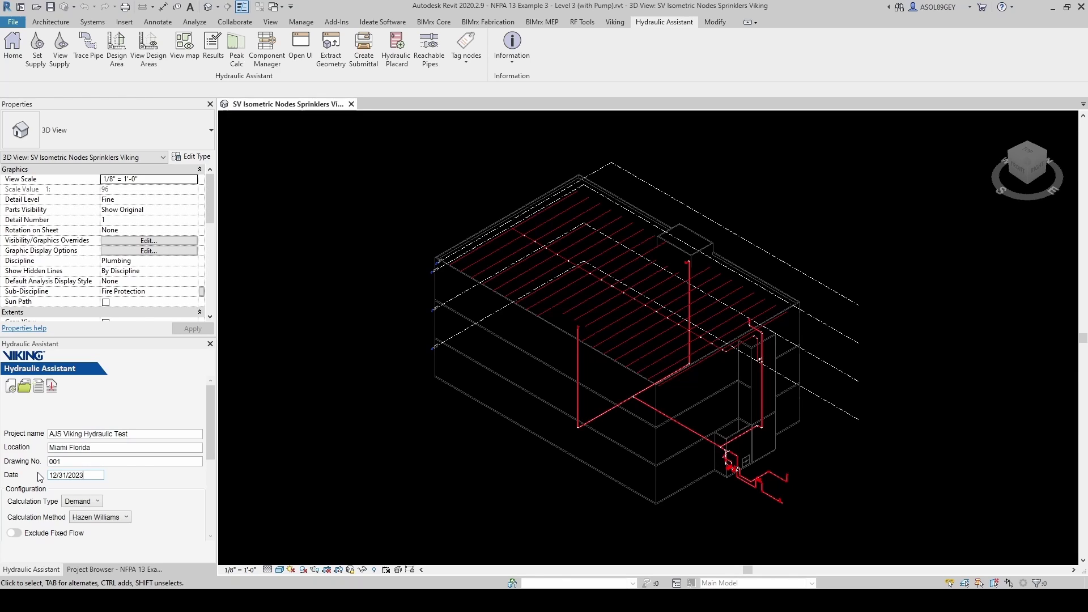
- Keep Hazen Williams as the calculation method and NFPA13 as the fitting standard
{"action": "scroll", "coordinate": [40, 476], "scroll_direction": "down", "scroll_amount": 1}
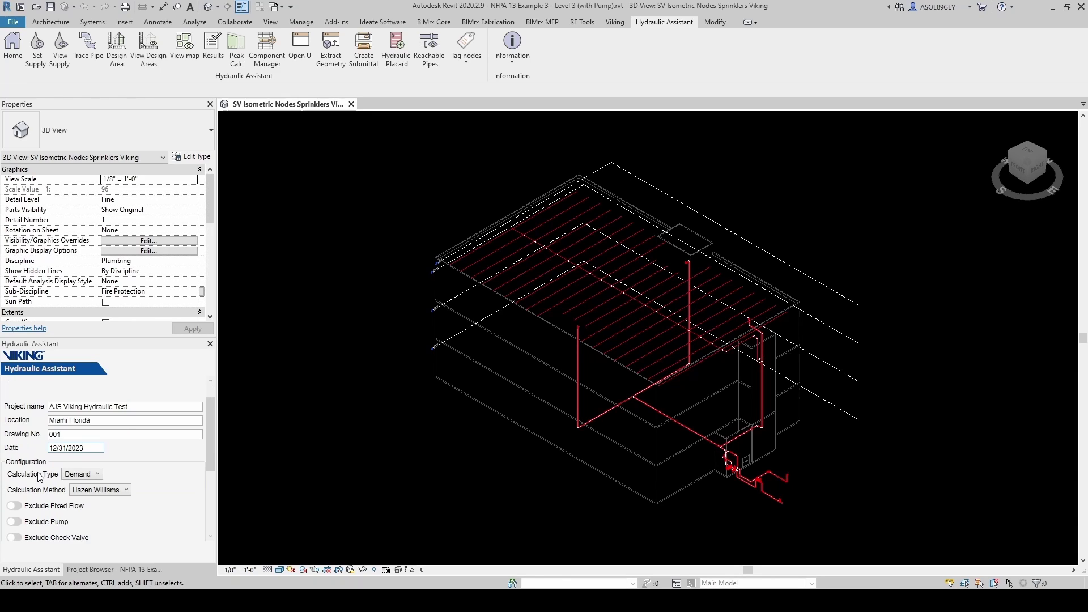
{"action": "scroll", "coordinate": [78, 480], "scroll_direction": "down", "scroll_amount": 1}
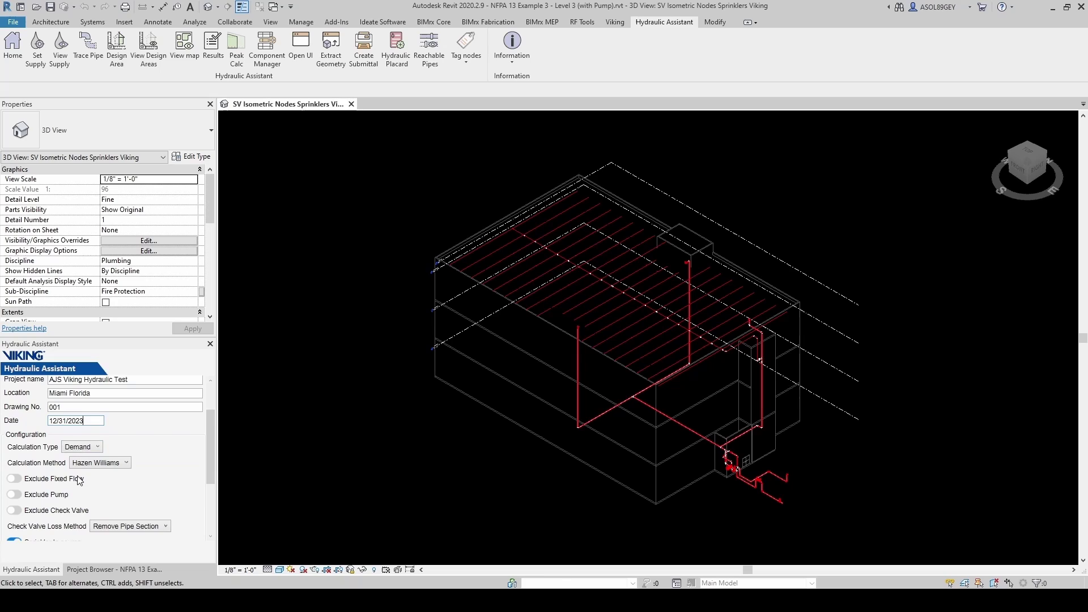
{"action": "left_click", "coordinate": [125, 463]}
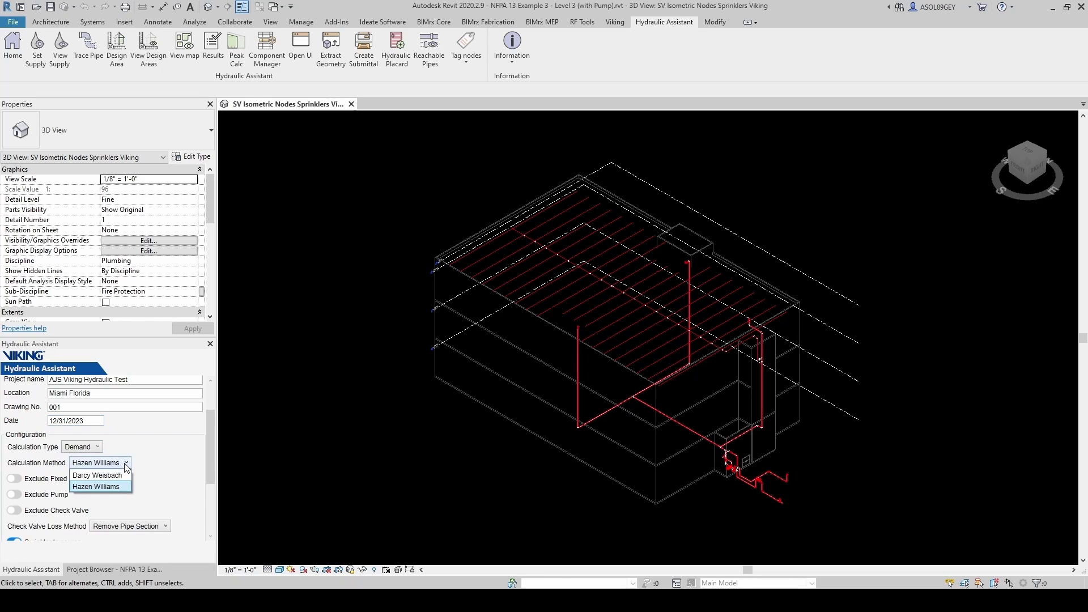
{"action": "left_click", "coordinate": [90, 487]}
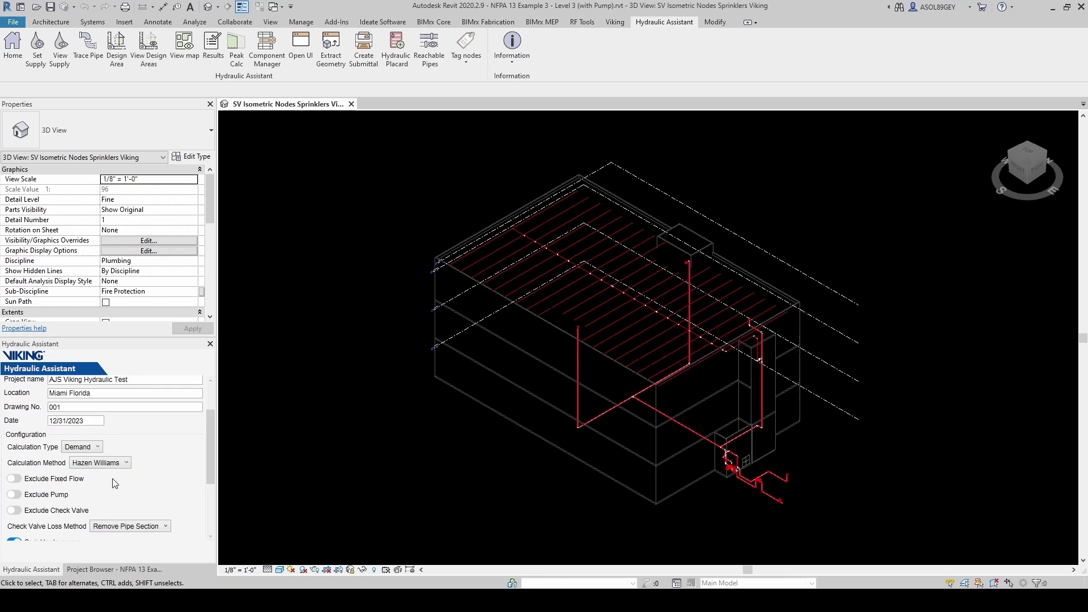
{"action": "scroll", "coordinate": [90, 488], "scroll_direction": "down", "scroll_amount": 1}
{"action": "scroll", "coordinate": [33, 464], "scroll_direction": "down", "scroll_amount": 2}
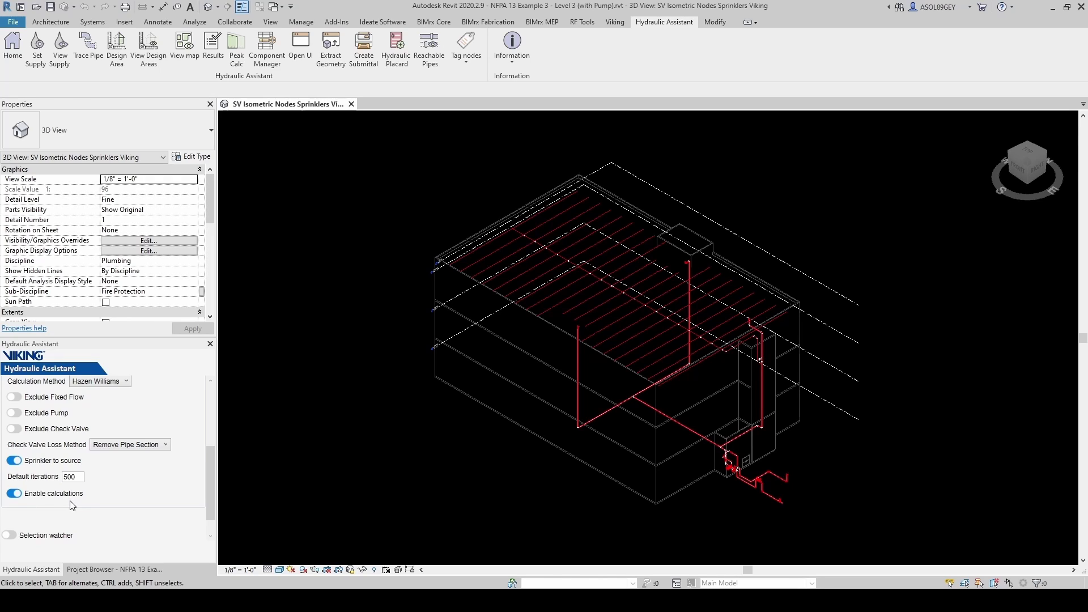
{"action": "scroll", "coordinate": [23, 528], "scroll_direction": "down", "scroll_amount": 1}
{"action": "left_click", "coordinate": [66, 530]}
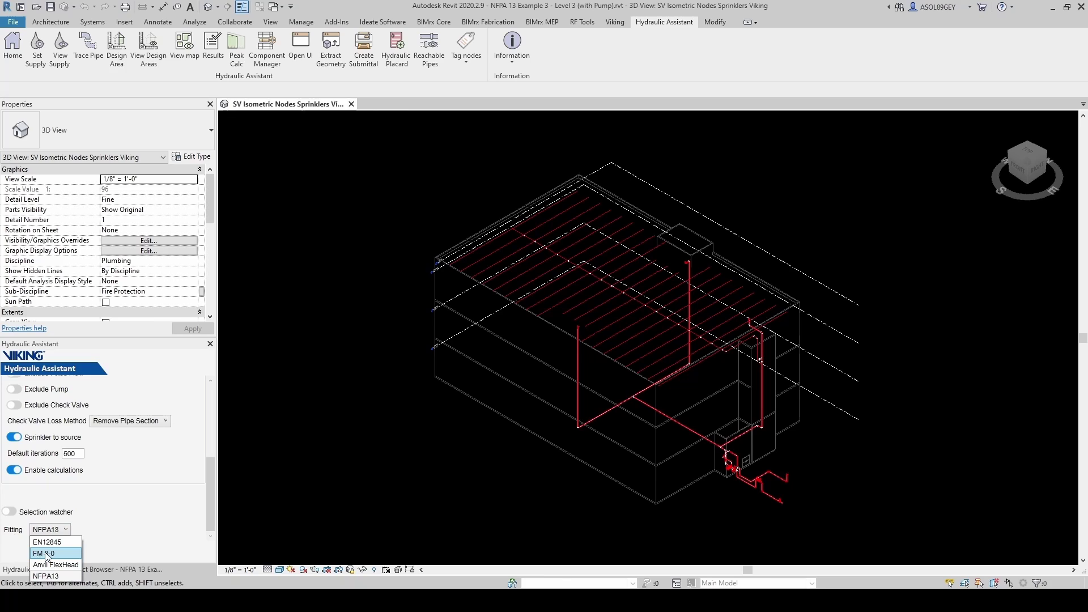
{"action": "left_click", "coordinate": [93, 533]}
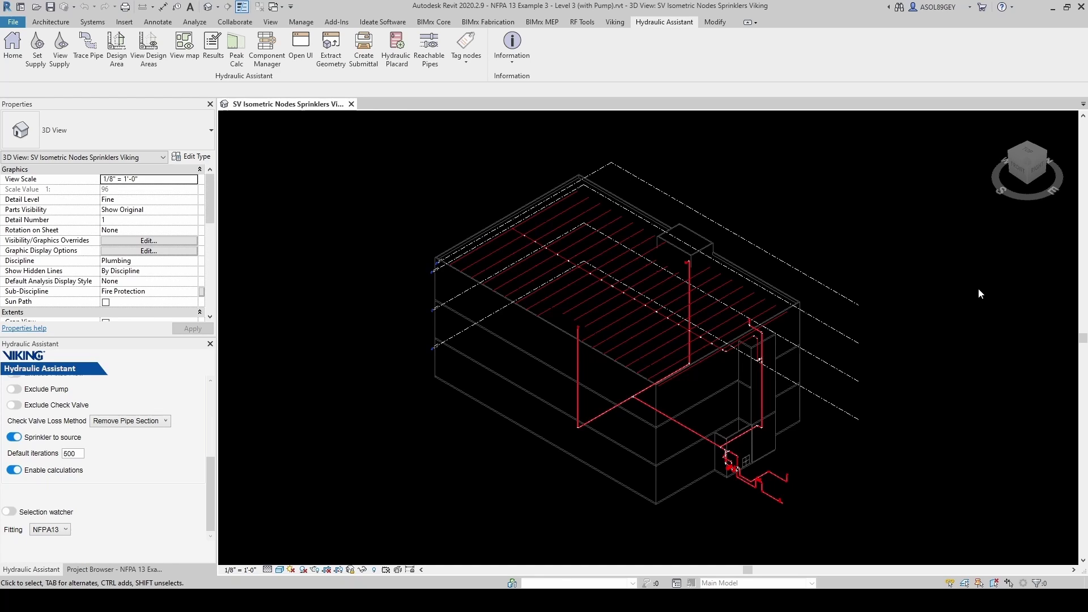
- Insert a new water supply at the open pipe end beyond the valve
{"action": "left_click", "coordinate": [35, 51]}
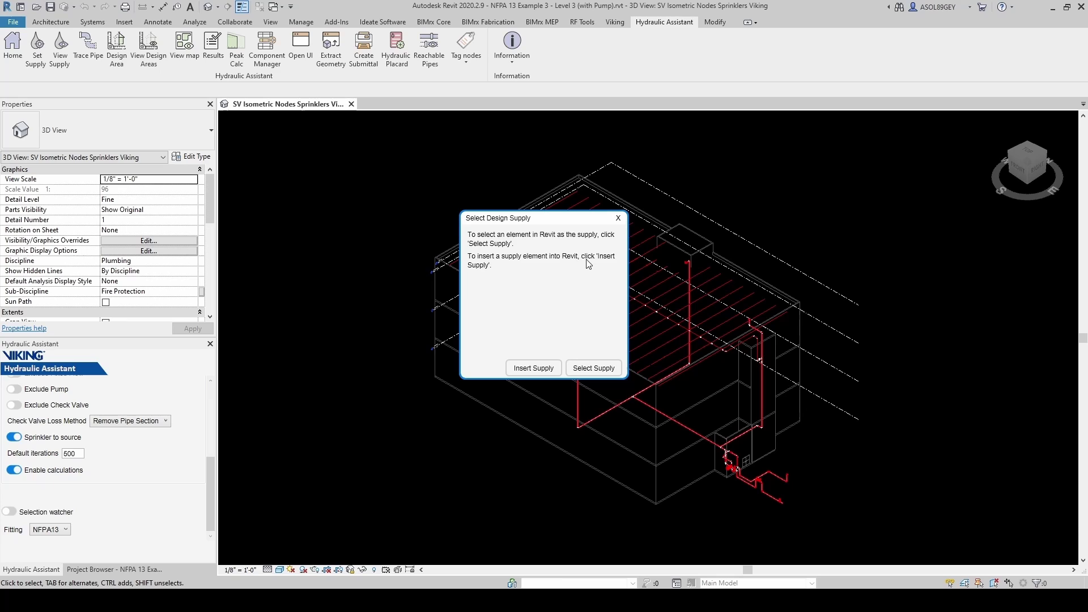
{"action": "left_click", "coordinate": [535, 368]}
{"action": "scroll", "coordinate": [759, 506], "scroll_direction": "up", "scroll_amount": 5}
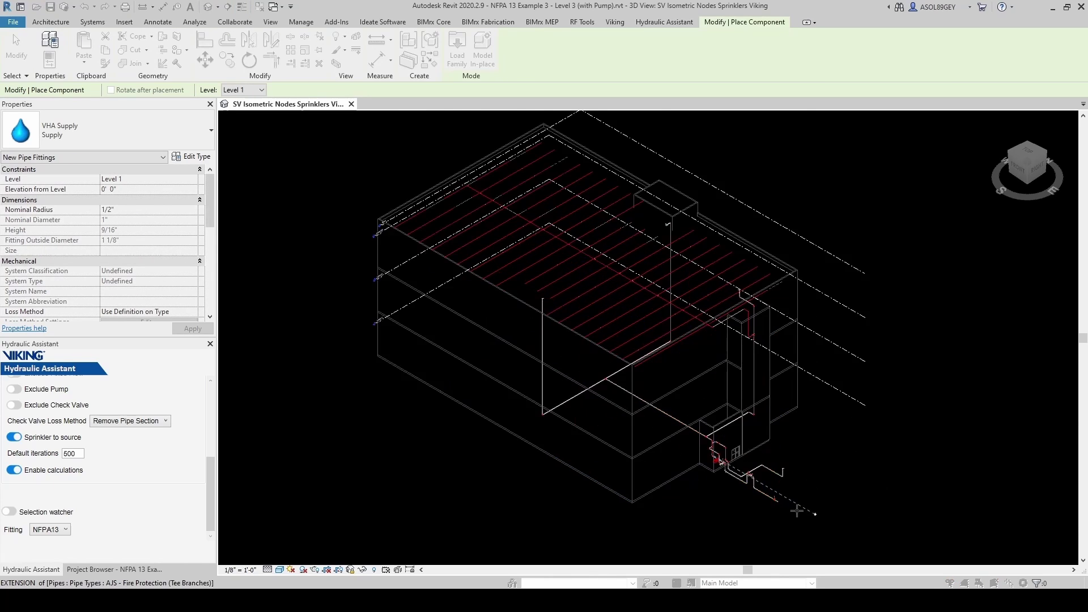
{"action": "scroll", "coordinate": [758, 506], "scroll_direction": "up", "scroll_amount": 6}
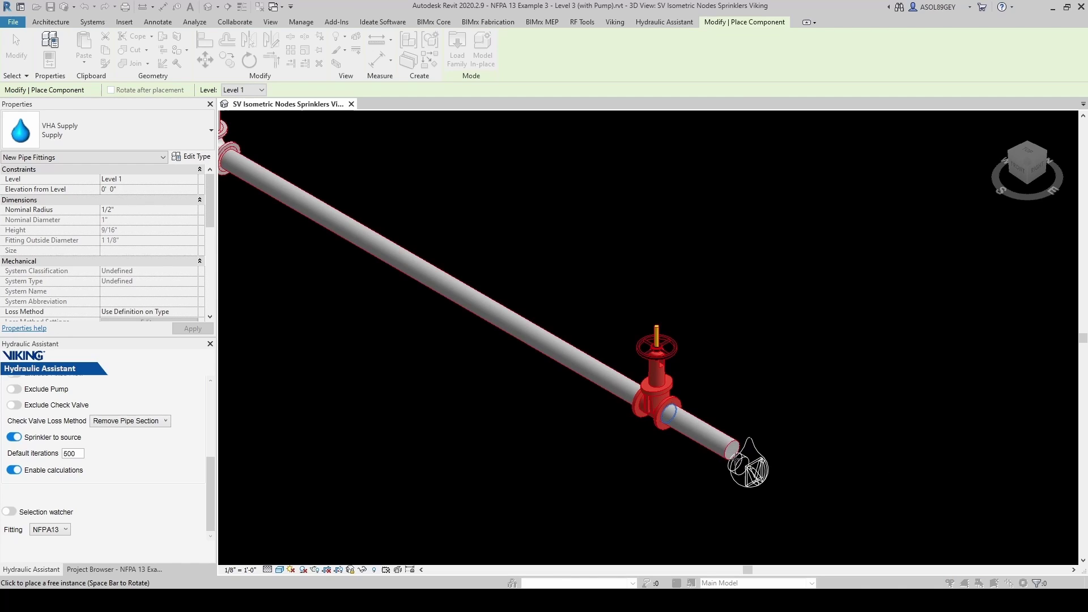
{"action": "left_click", "coordinate": [737, 456]}
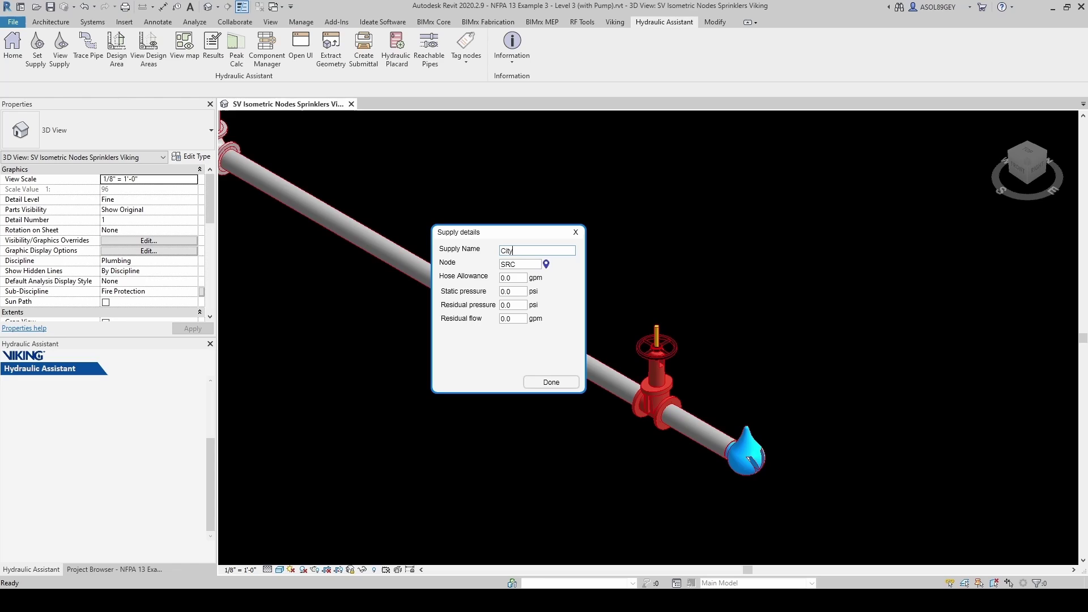
- Give the supply 250 gpm hose allowance, 30 psi static, 20 psi residual, 1,000 gpm residual flow
{"action": "left_click", "coordinate": [516, 279]}
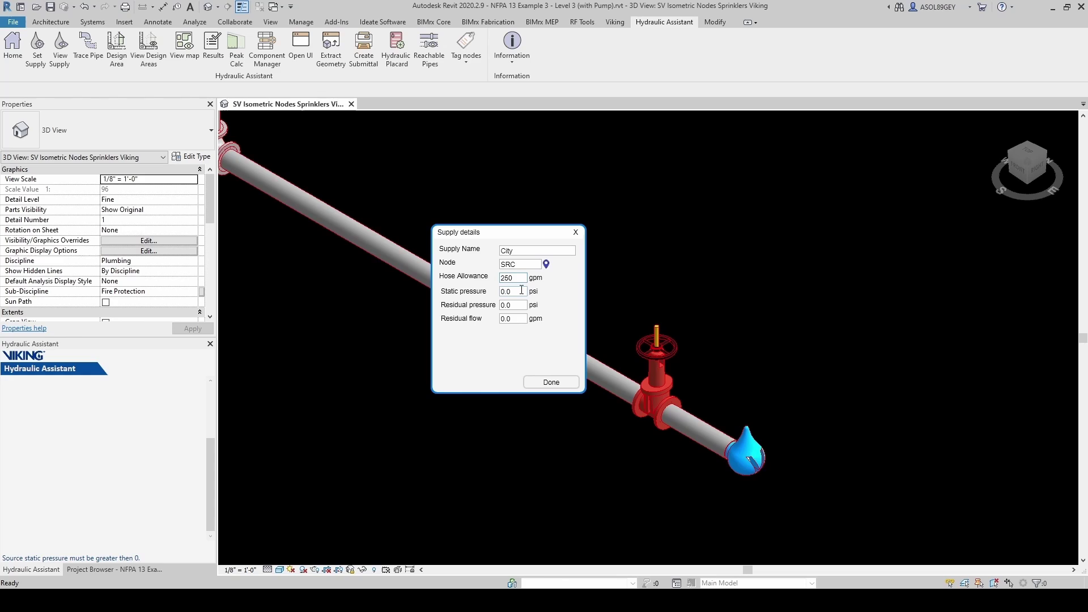
{"action": "left_click", "coordinate": [508, 292]}
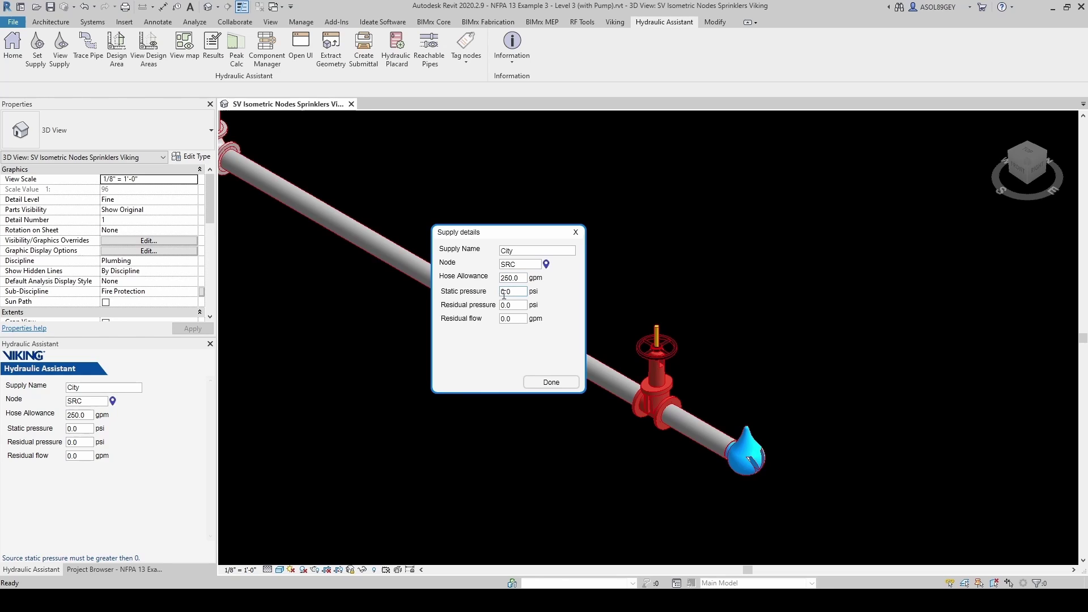
{"action": "left_click_drag", "start_coordinate": [517, 292], "coordinate": [493, 296]}
{"action": "left_click", "coordinate": [515, 305]}
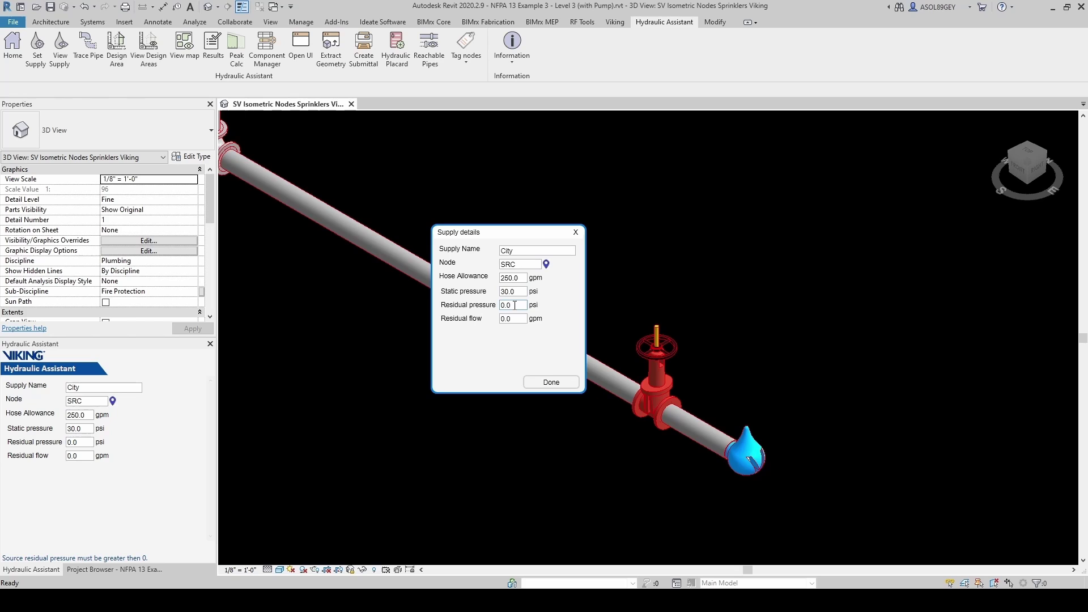
{"action": "left_click_drag", "start_coordinate": [514, 305], "coordinate": [497, 313]}
{"action": "type", "text": "2"}
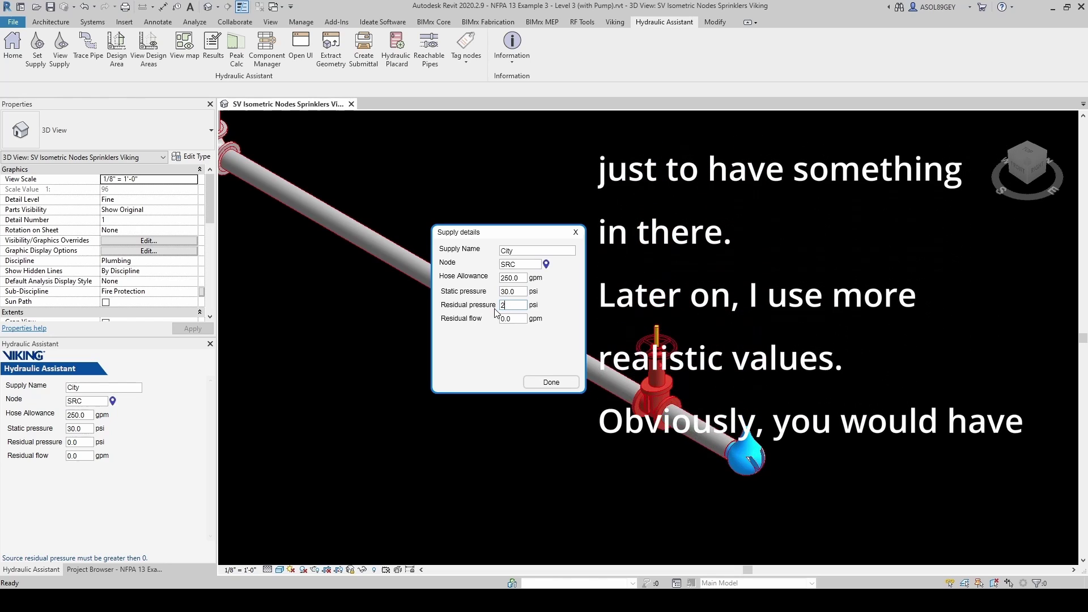
{"action": "type", "text": "0"}
{"action": "left_click", "coordinate": [515, 319]}
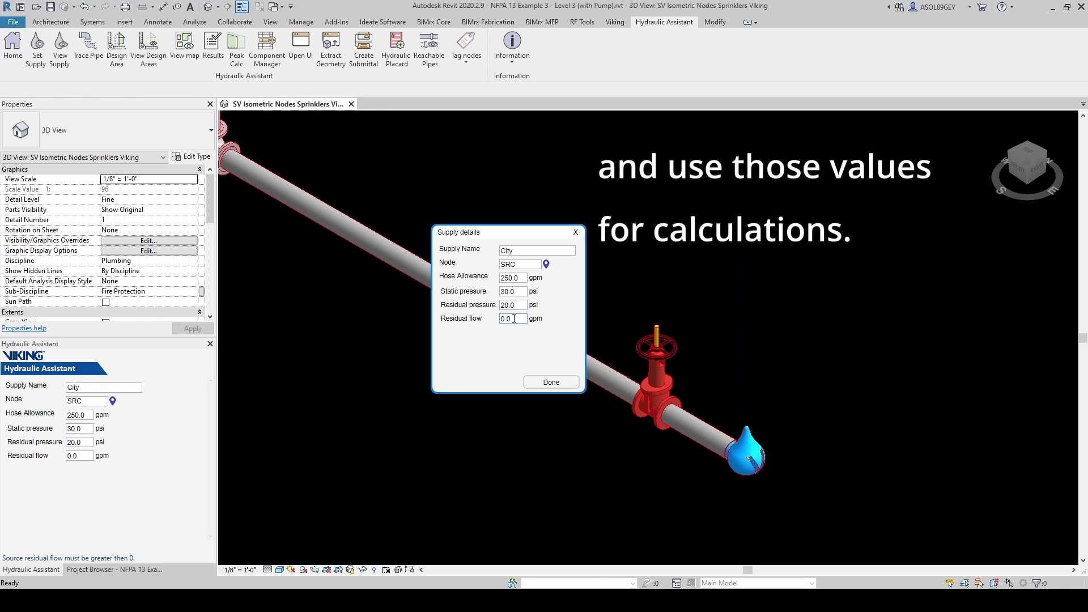
{"action": "left_click_drag", "start_coordinate": [514, 319], "coordinate": [489, 324]}
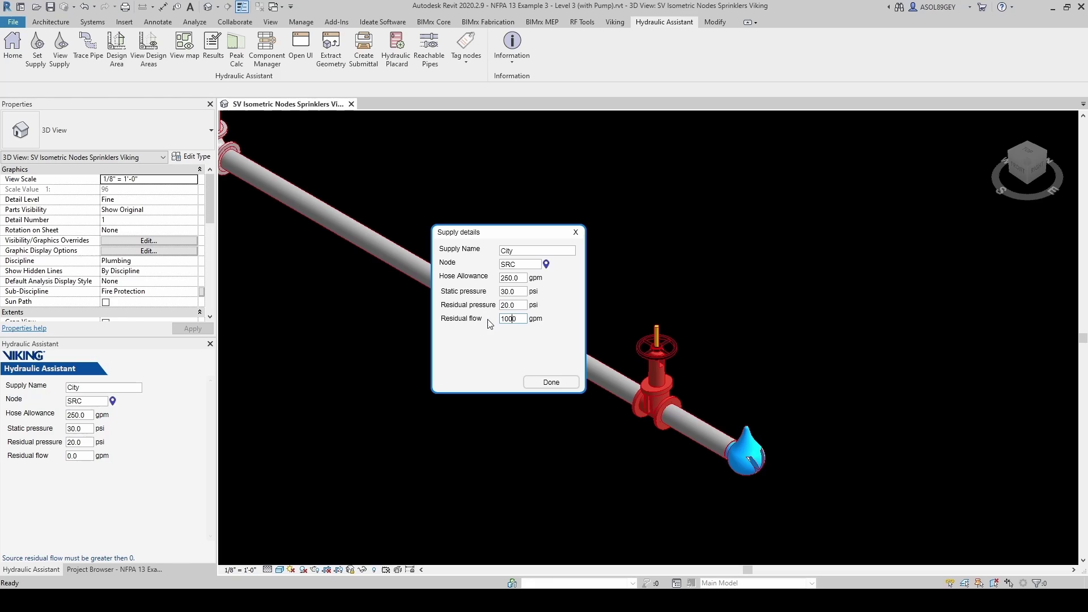
{"action": "left_click", "coordinate": [551, 381]}
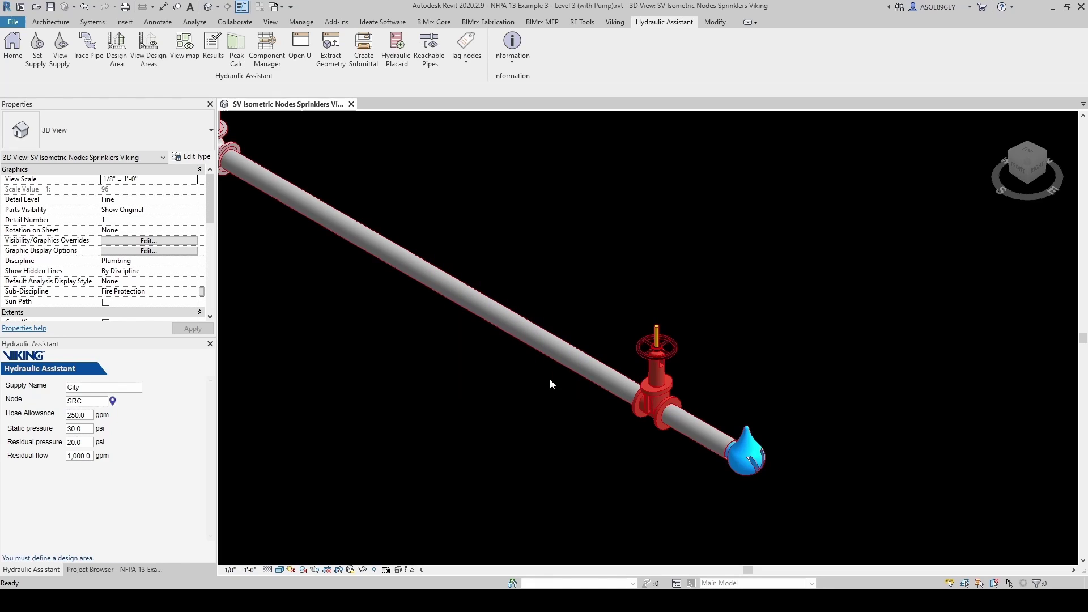
- Select the entire connected pipe network in the 3D view
{"action": "scroll", "coordinate": [847, 374], "scroll_direction": "down", "scroll_amount": 4}
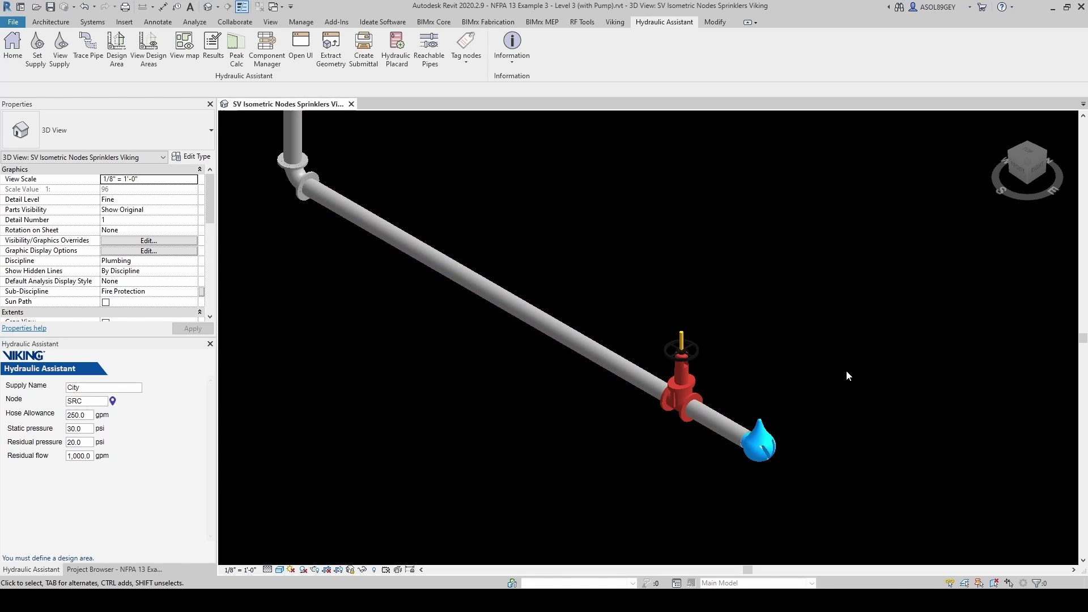
{"action": "scroll", "coordinate": [848, 369], "scroll_direction": "down", "scroll_amount": 6}
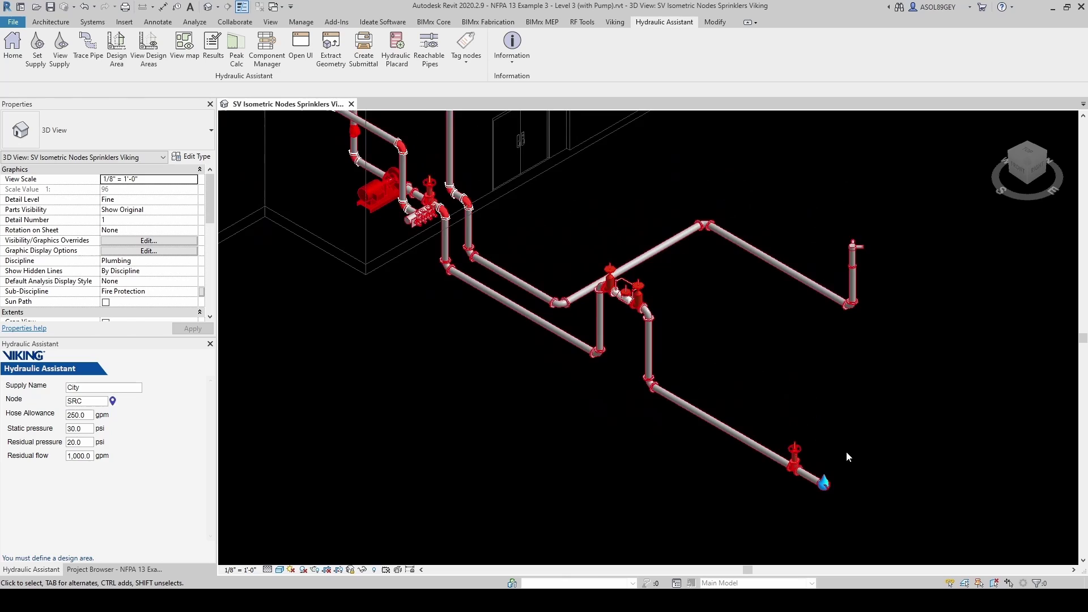
{"action": "scroll", "coordinate": [847, 448], "scroll_direction": "up", "scroll_amount": 5}
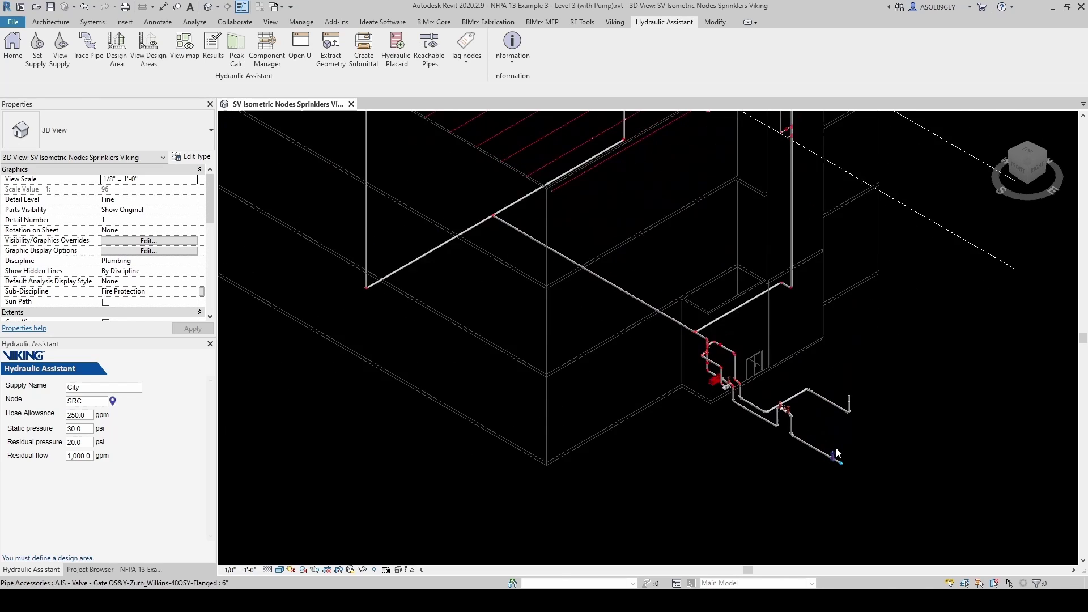
{"action": "scroll", "coordinate": [832, 472], "scroll_direction": "up", "scroll_amount": 3}
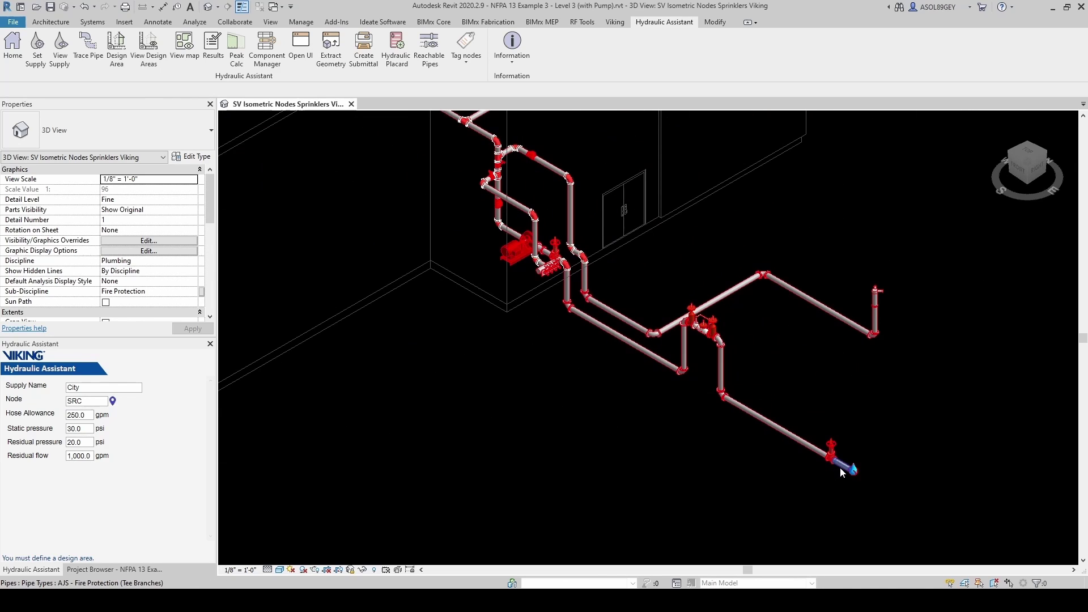
{"action": "key", "text": "Tab"}
{"action": "left_click", "coordinate": [840, 468]}
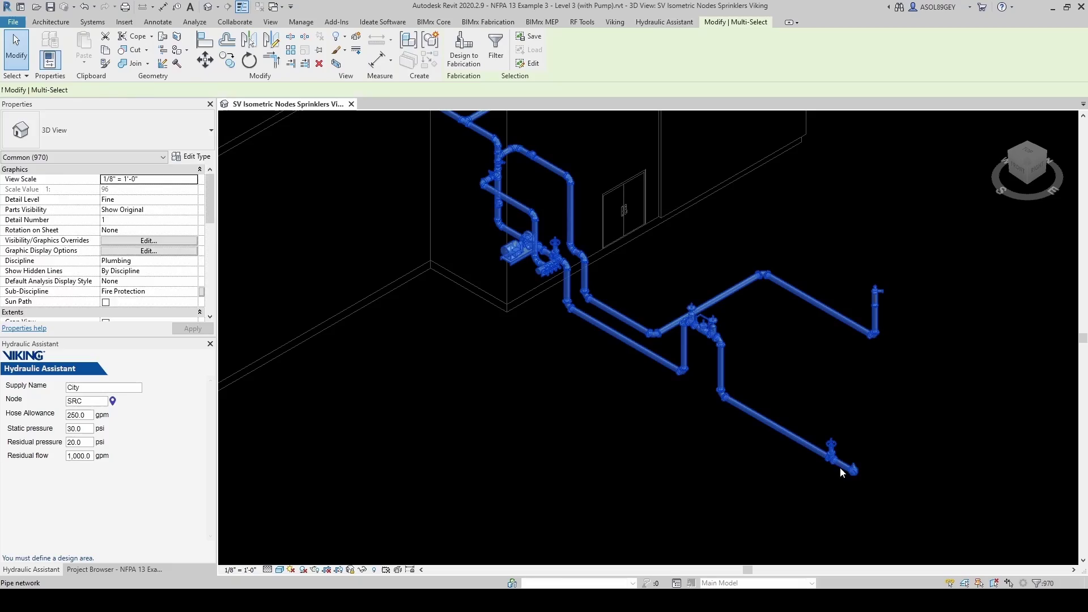
- Inspect the selected piping from the branch lines down to the pump, then clear the selection
{"action": "scroll", "coordinate": [840, 467], "scroll_direction": "down", "scroll_amount": 8}
{"action": "middle_click_drag", "start_coordinate": [743, 390], "coordinate": [734, 323]}
{"action": "scroll", "coordinate": [596, 142], "scroll_direction": "up", "scroll_amount": 10}
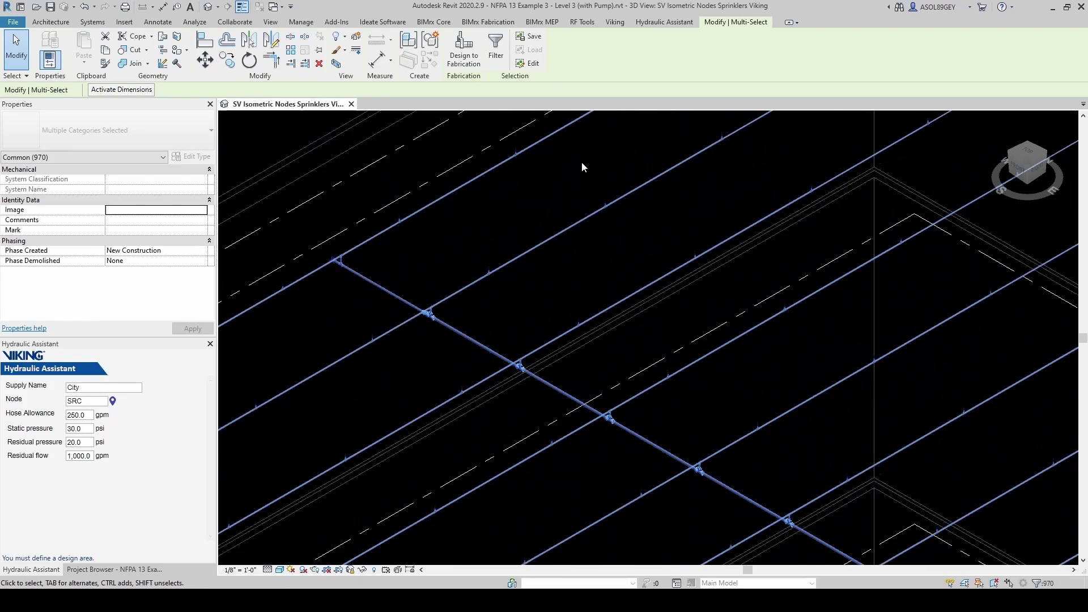
{"action": "scroll", "coordinate": [582, 164], "scroll_direction": "up", "scroll_amount": 3}
{"action": "middle_click_drag", "start_coordinate": [529, 333], "coordinate": [719, 312]}
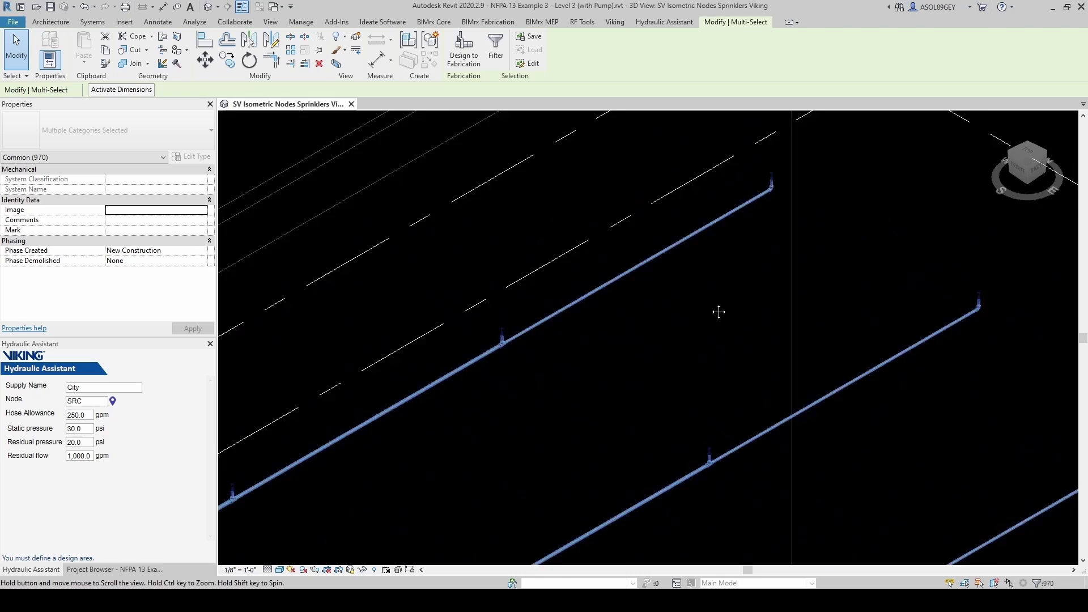
{"action": "scroll", "coordinate": [720, 277], "scroll_direction": "down", "scroll_amount": 2}
{"action": "scroll", "coordinate": [706, 264], "scroll_direction": "up", "scroll_amount": 3}
{"action": "scroll", "coordinate": [671, 341], "scroll_direction": "down", "scroll_amount": 4}
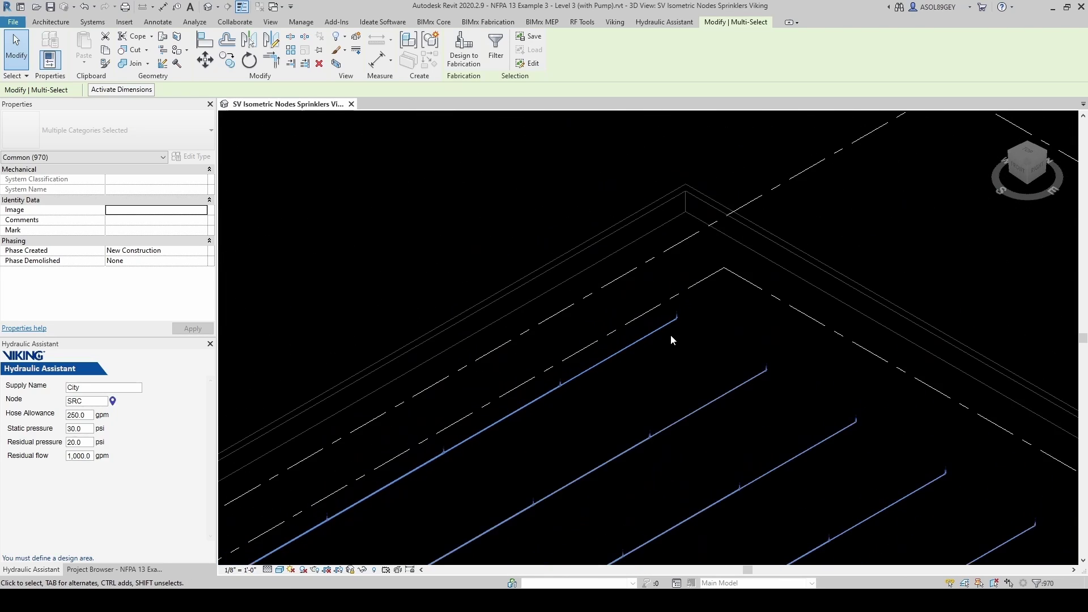
{"action": "scroll", "coordinate": [668, 341], "scroll_direction": "down", "scroll_amount": 2}
{"action": "scroll", "coordinate": [583, 267], "scroll_direction": "down", "scroll_amount": 3}
{"action": "scroll", "coordinate": [740, 335], "scroll_direction": "down", "scroll_amount": 2}
{"action": "scroll", "coordinate": [776, 506], "scroll_direction": "up", "scroll_amount": 2}
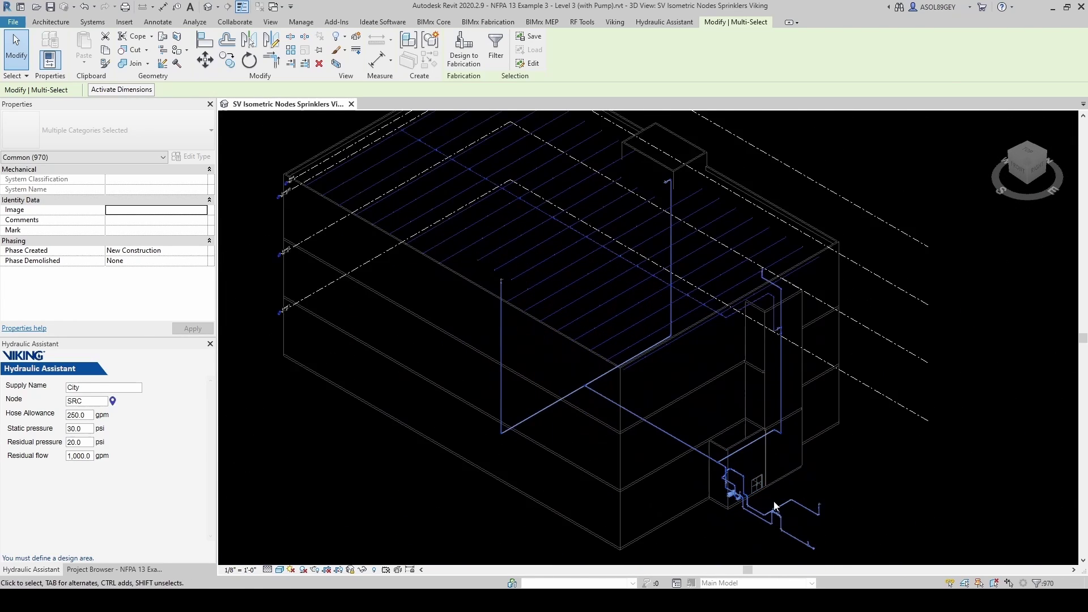
{"action": "scroll", "coordinate": [776, 488], "scroll_direction": "down", "scroll_amount": 2}
{"action": "left_click", "coordinate": [807, 466]}
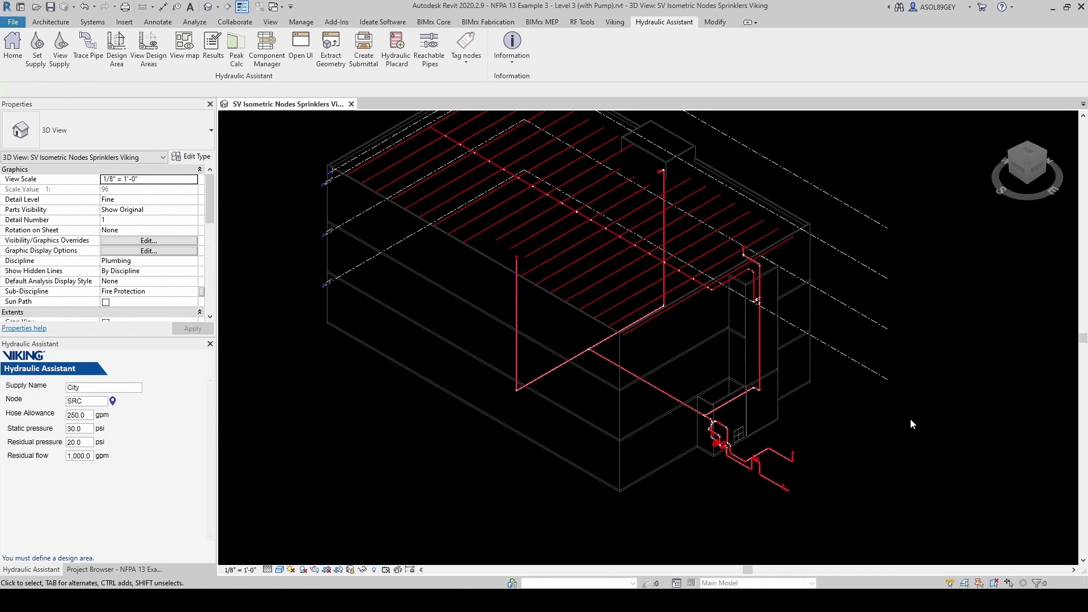
{"action": "left_click", "coordinate": [419, 58]}
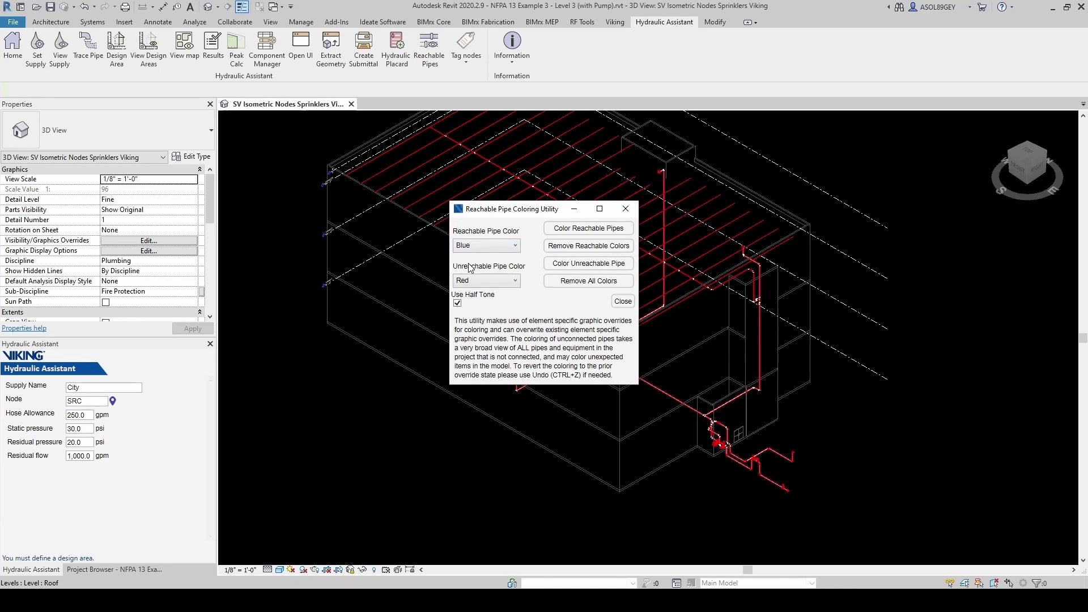
{"action": "left_click", "coordinate": [481, 245]}
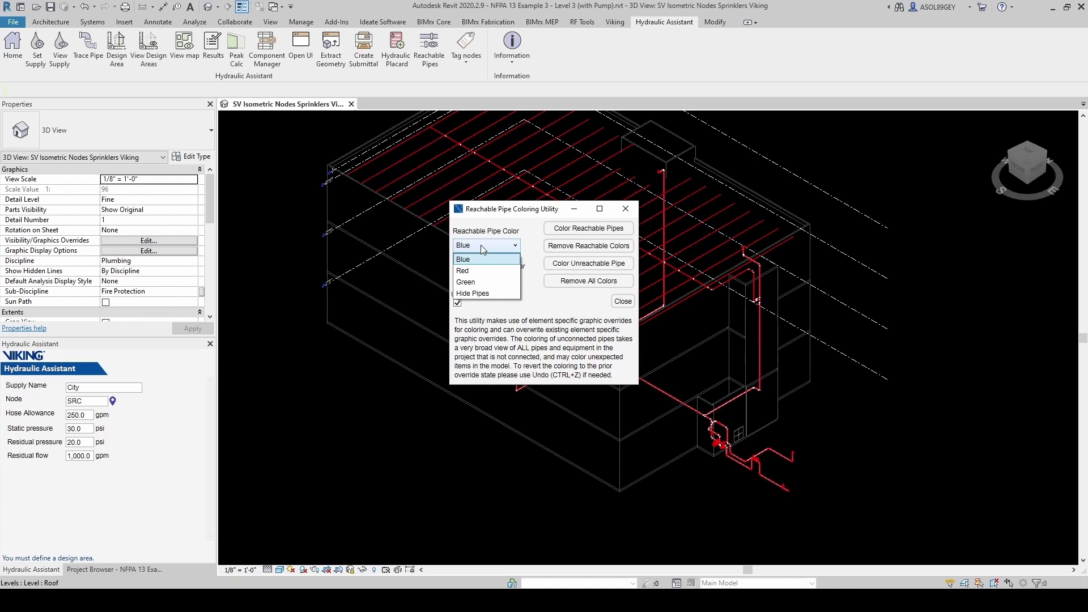
{"action": "left_click", "coordinate": [472, 282]}
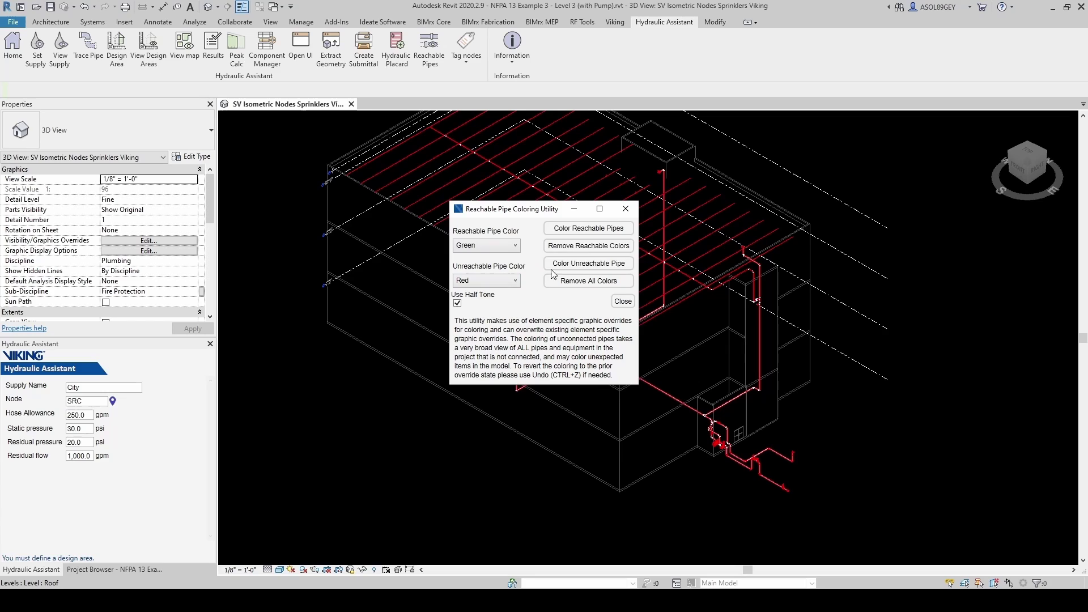
{"action": "left_click", "coordinate": [587, 233]}
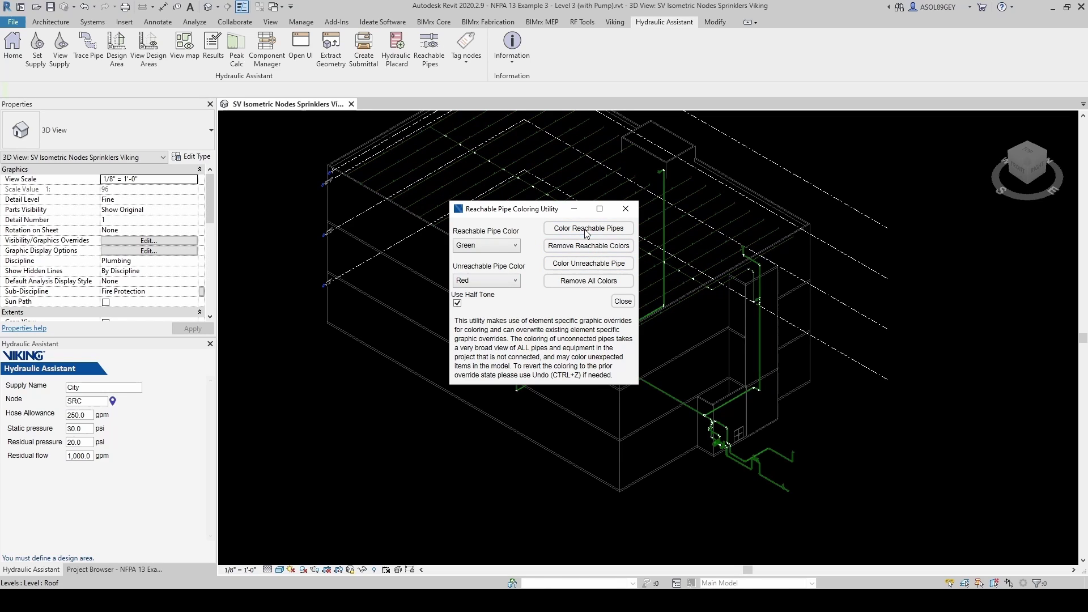
{"action": "left_click_drag", "start_coordinate": [510, 209], "coordinate": [505, 324]}
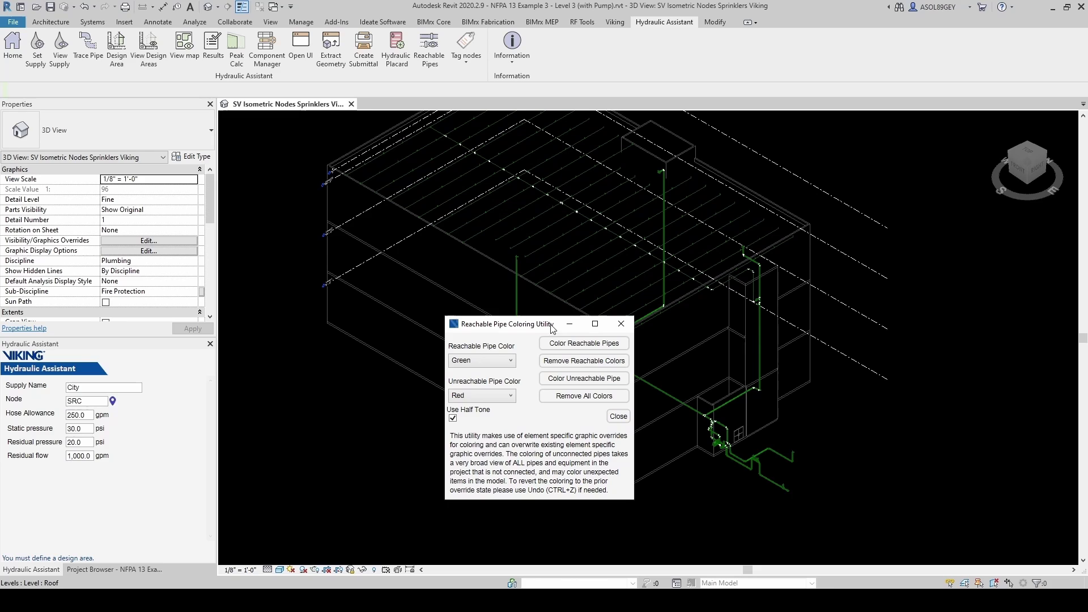
{"action": "left_click", "coordinate": [575, 397]}
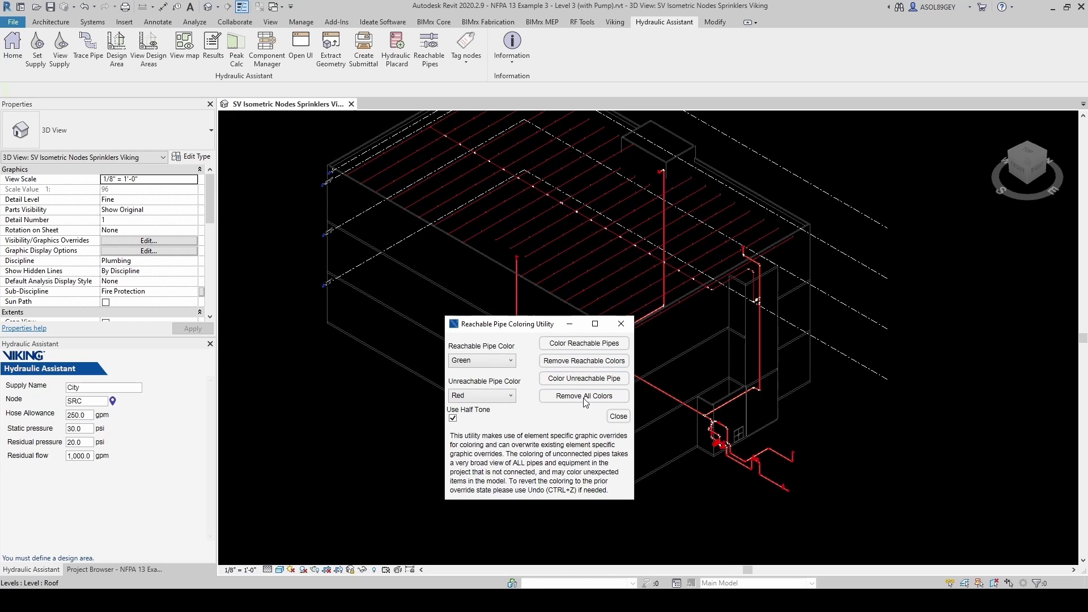
{"action": "left_click", "coordinate": [618, 416]}
- Open the SV Level 03 Viking floor plan from the Project Browser
{"action": "scroll", "coordinate": [876, 401], "scroll_direction": "up", "scroll_amount": 1}
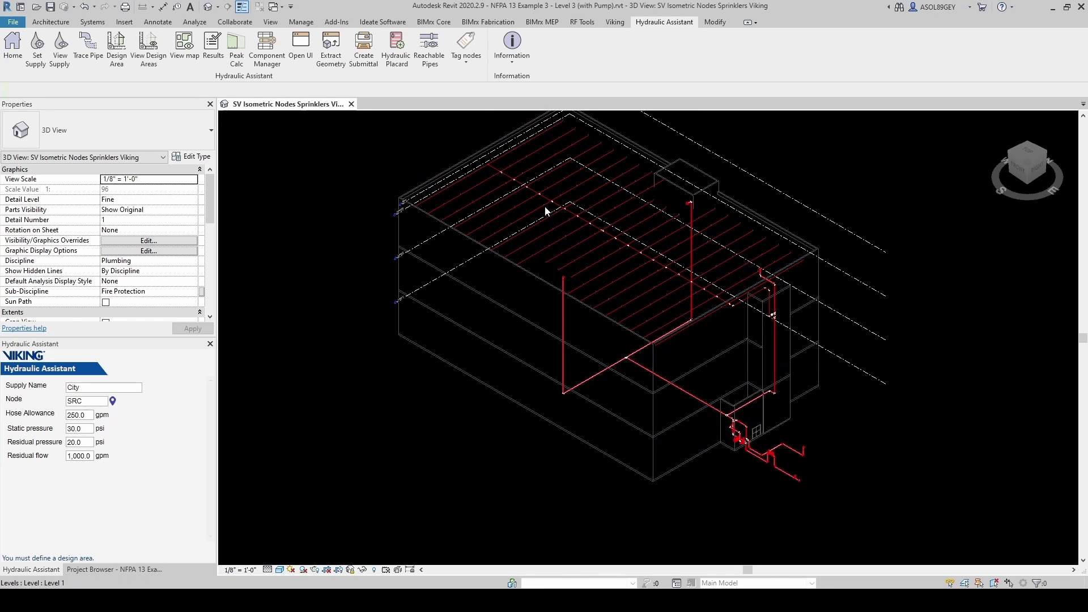
{"action": "scroll", "coordinate": [561, 227], "scroll_direction": "up", "scroll_amount": 1}
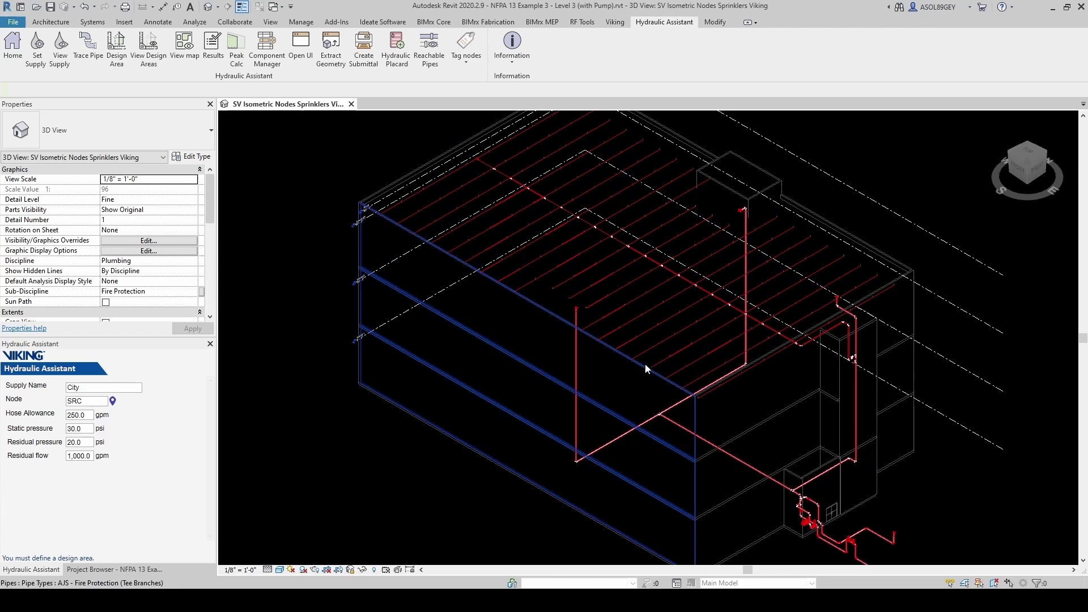
{"action": "left_click", "coordinate": [113, 569]}
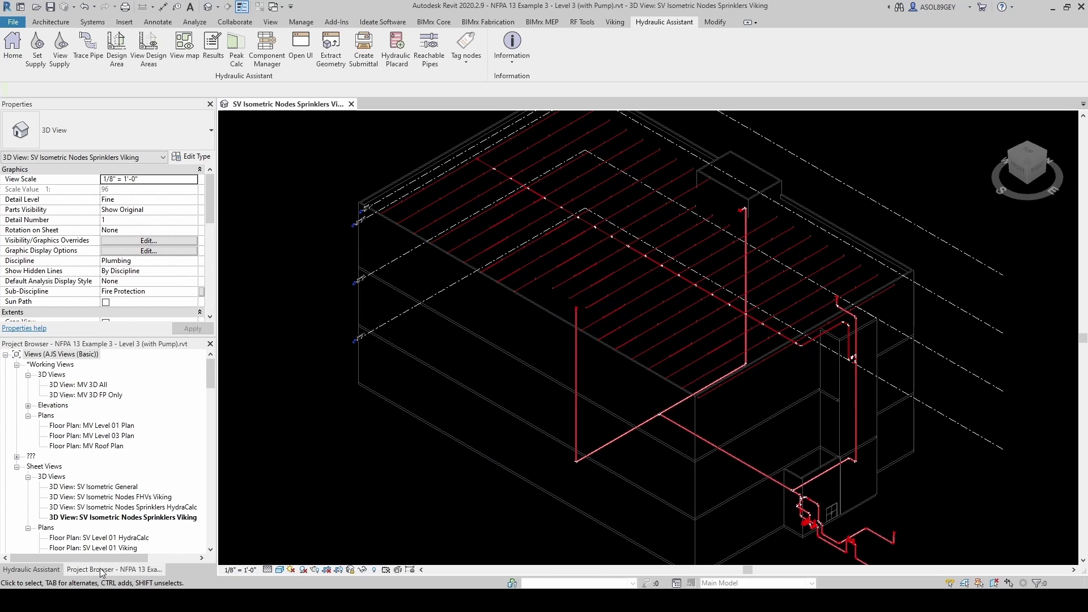
{"action": "scroll", "coordinate": [70, 441], "scroll_direction": "down", "scroll_amount": 3}
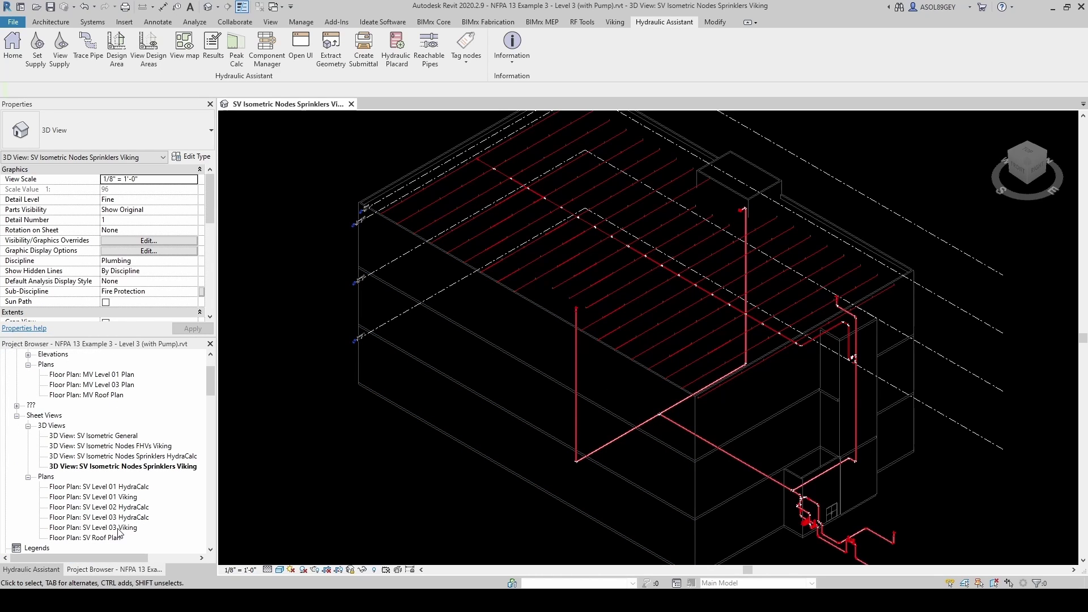
{"action": "double_click", "coordinate": [95, 527]}
{"action": "scroll", "coordinate": [601, 372], "scroll_direction": "up", "scroll_amount": 3}
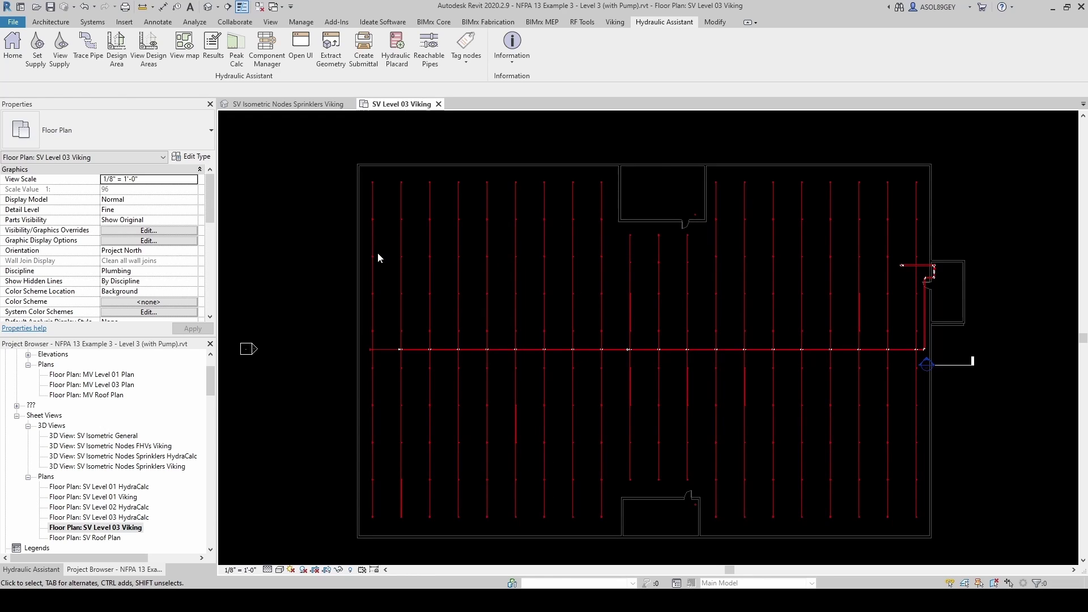
- Create design area DA1 with density 0.15, 120 ft² per head and 7 psi minimum pressure
{"action": "left_click", "coordinate": [117, 46]}
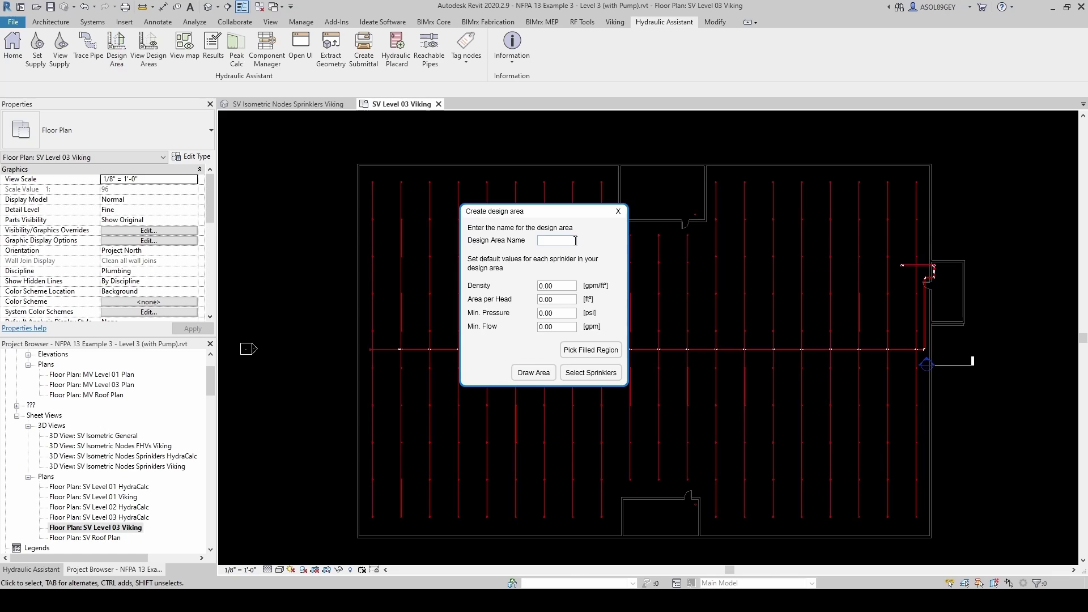
{"action": "type", "text": "DA1"}
{"action": "double_click", "coordinate": [564, 287]}
{"action": "type", "text": "0.15"}
{"action": "double_click", "coordinate": [565, 301]}
{"action": "type", "text": "120"}
{"action": "double_click", "coordinate": [561, 314]}
{"action": "type", "text": "7"}
{"action": "left_click", "coordinate": [543, 313]}
- Draw DA1 as a rectangle from the top-left wall corner across three branch lines and finish it
{"action": "left_click", "coordinate": [533, 373]}
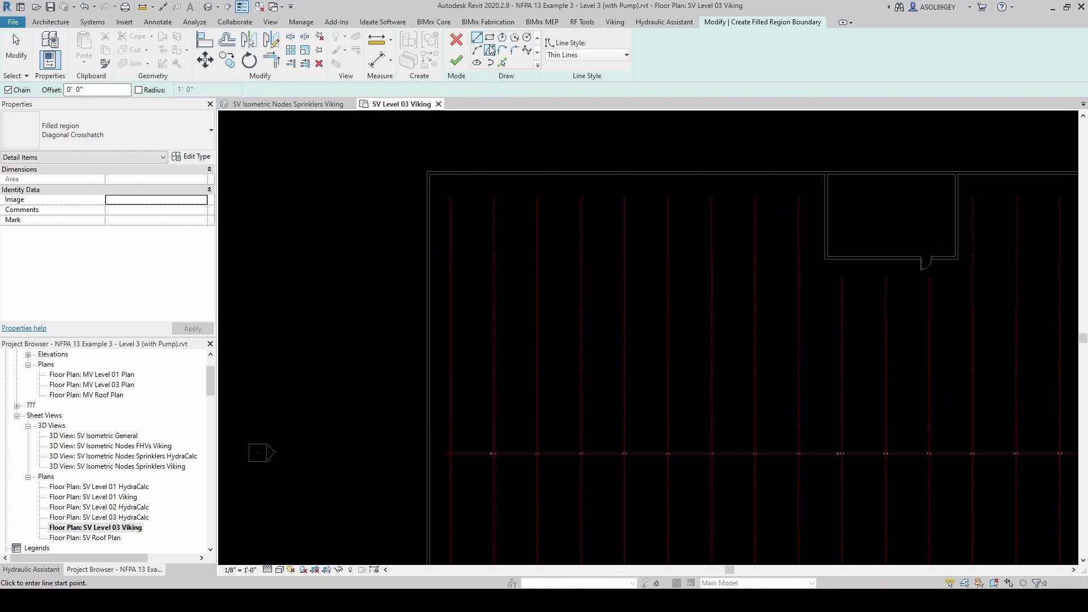
{"action": "left_click", "coordinate": [491, 41]}
{"action": "scroll", "coordinate": [461, 256], "scroll_direction": "up", "scroll_amount": 2}
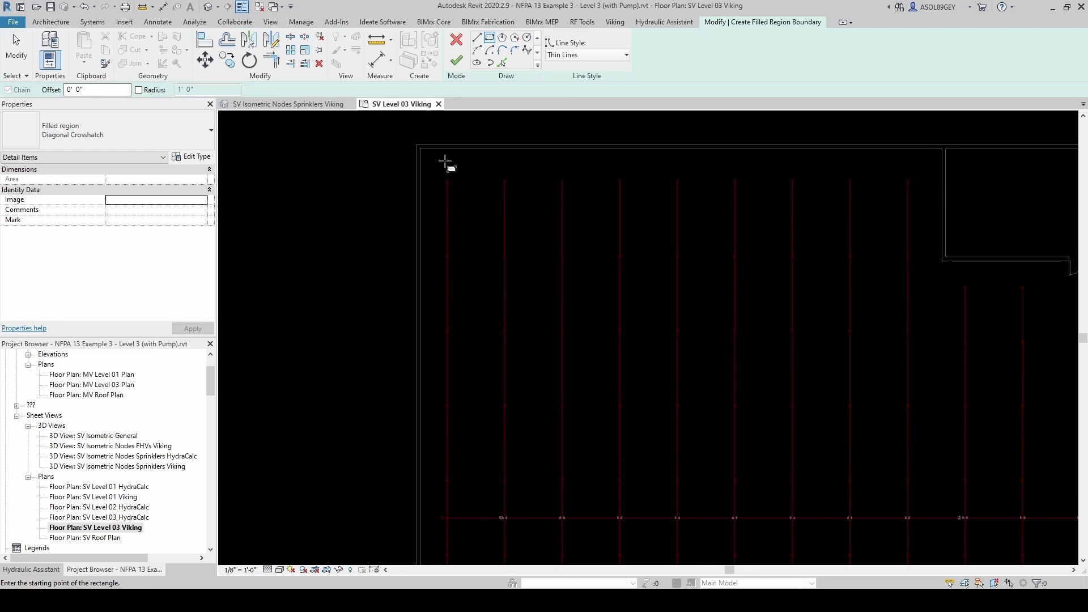
{"action": "left_click", "coordinate": [421, 148]}
{"action": "left_click", "coordinate": [421, 148]}
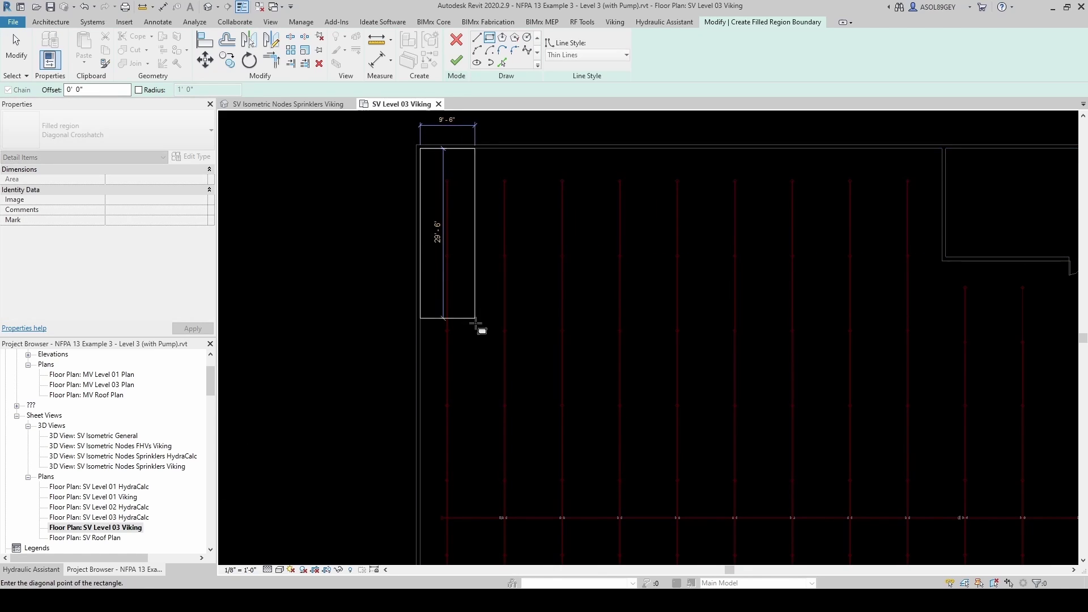
{"action": "left_click", "coordinate": [593, 446]}
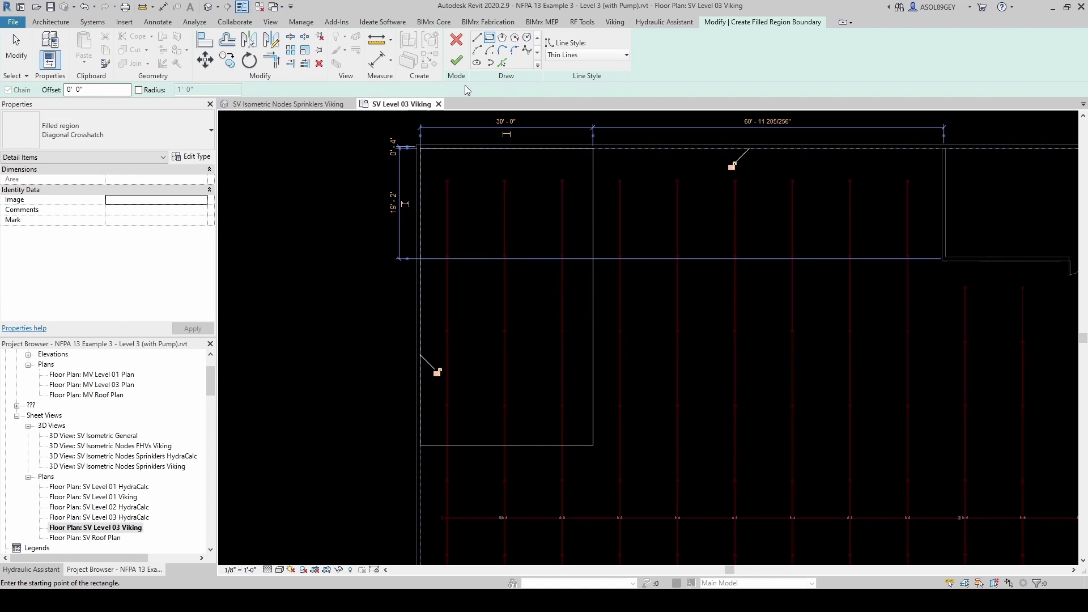
{"action": "left_click", "coordinate": [456, 64]}
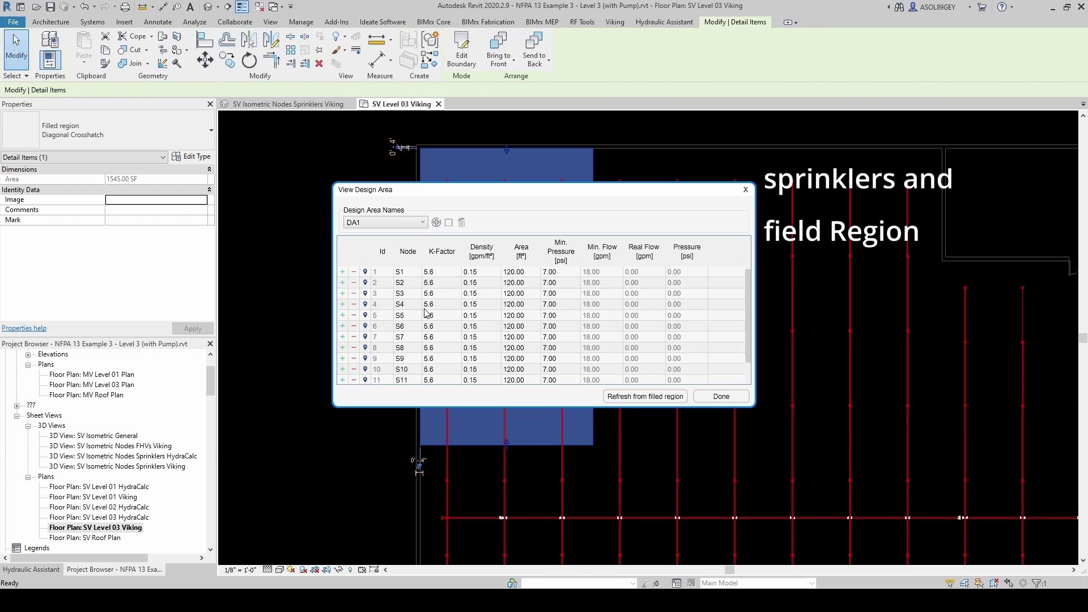
- Confirm the table lists sprinklers S1–S12, close it, and select the DA1 filled region
{"action": "scroll", "coordinate": [418, 356], "scroll_direction": "down", "scroll_amount": 1}
{"action": "scroll", "coordinate": [404, 374], "scroll_direction": "up", "scroll_amount": 1}
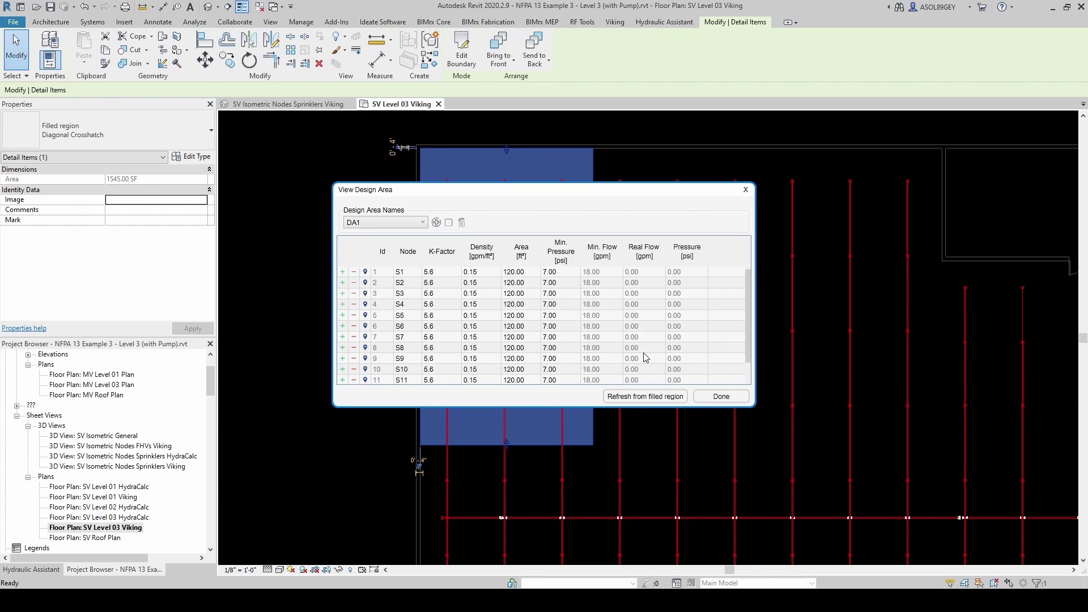
{"action": "scroll", "coordinate": [670, 336], "scroll_direction": "down", "scroll_amount": 1}
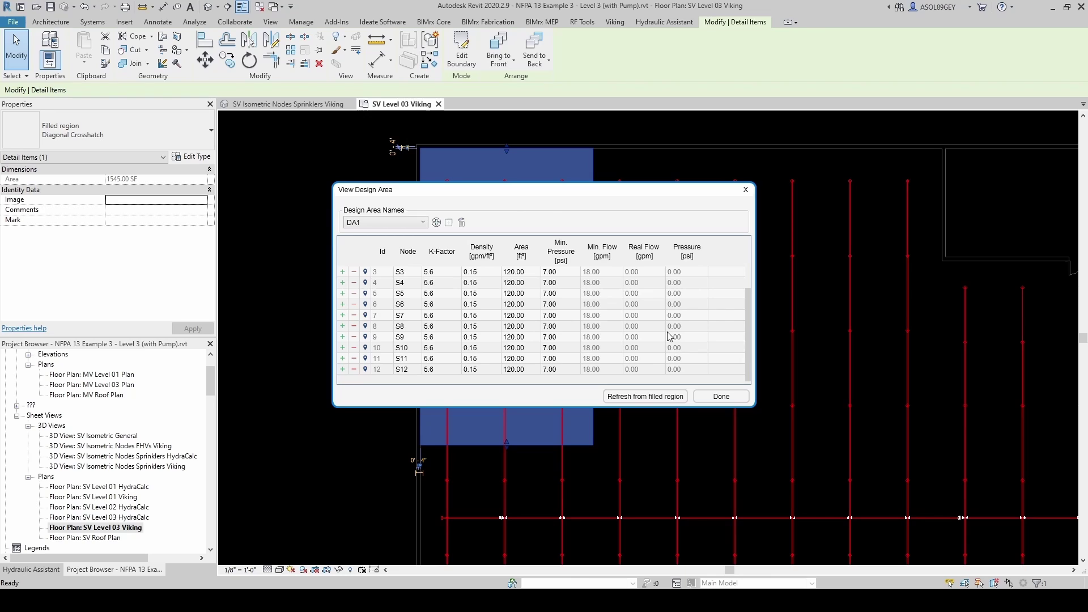
{"action": "left_click", "coordinate": [721, 397]}
{"action": "left_click", "coordinate": [596, 385]}
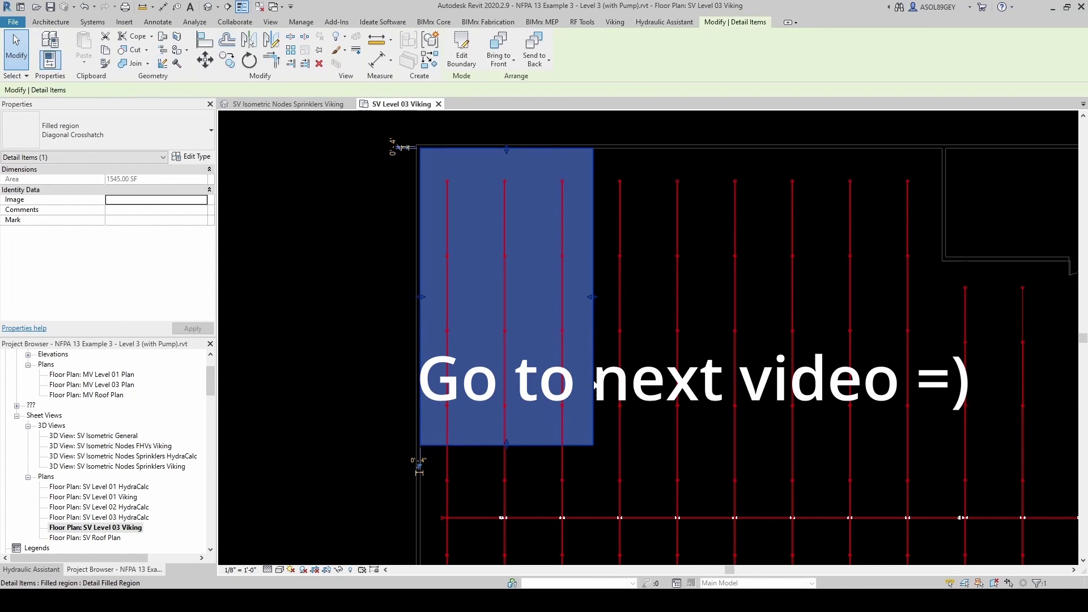